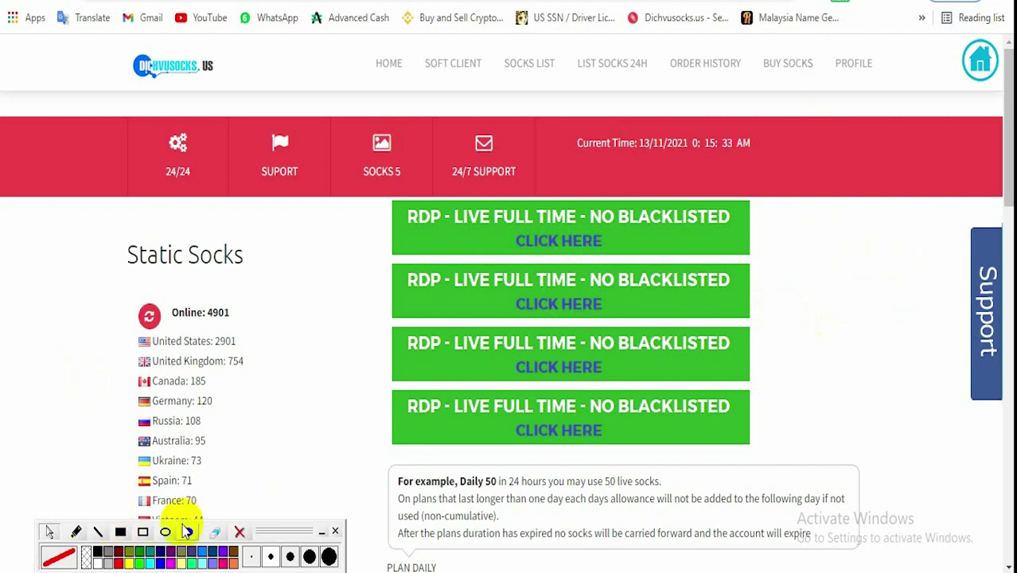
# Outline the Buy Socks link with a rectangle annotation, clear the drawing and return to the normal pointer.
pyautogui.click(142, 531)
pyautogui.moveTo(756, 49); pyautogui.dragTo(820, 76)
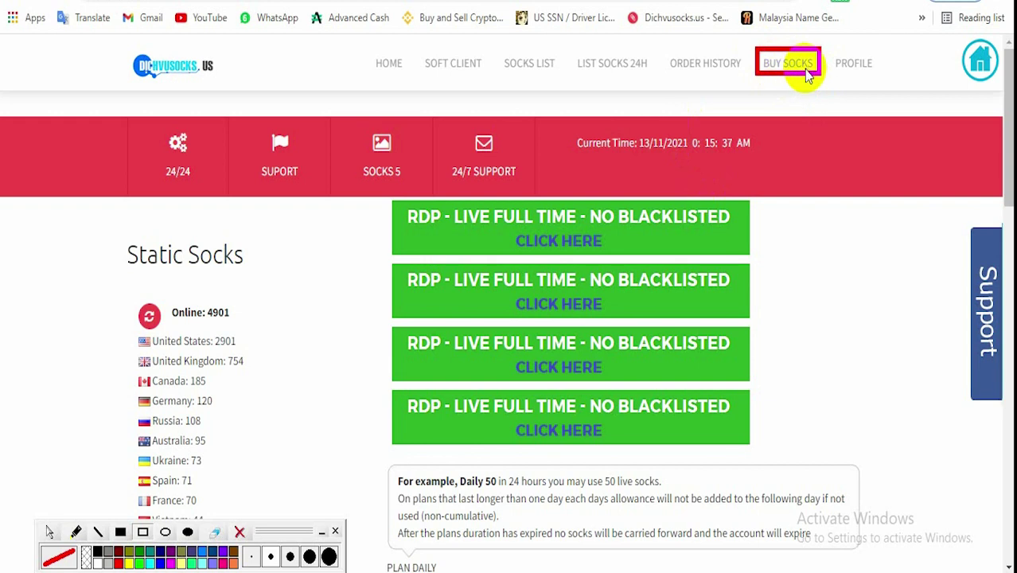
pyautogui.click(239, 532)
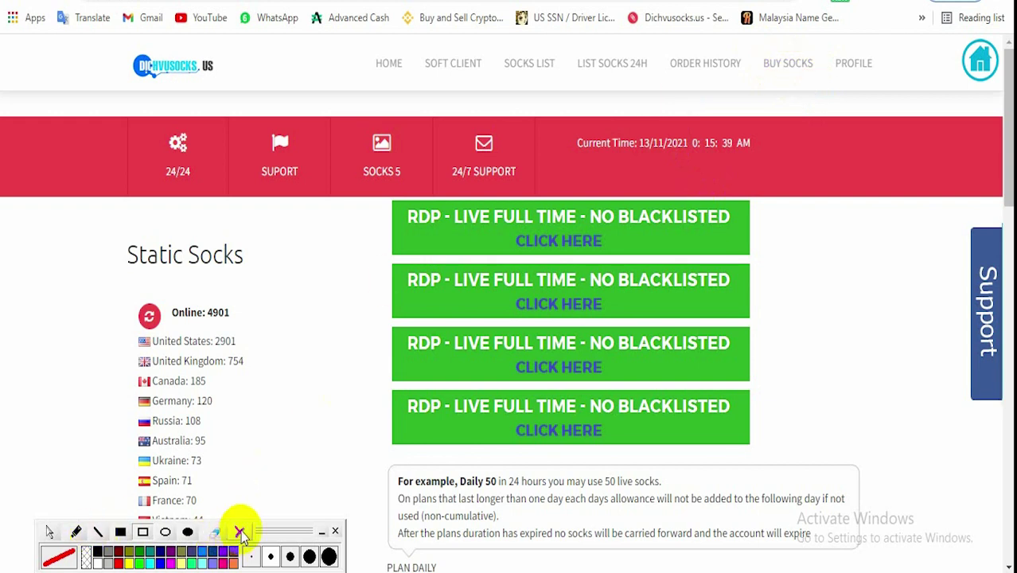
pyautogui.click(50, 531)
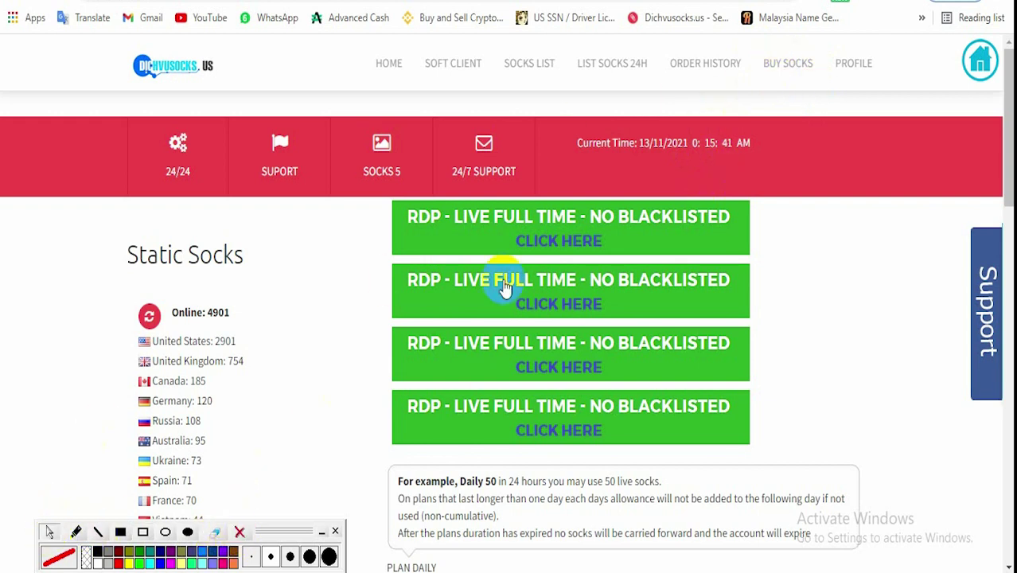
# Open the Buy Socks page and review the Test plan's price, validity and payment methods under Daily Plans.
pyautogui.click(774, 75)
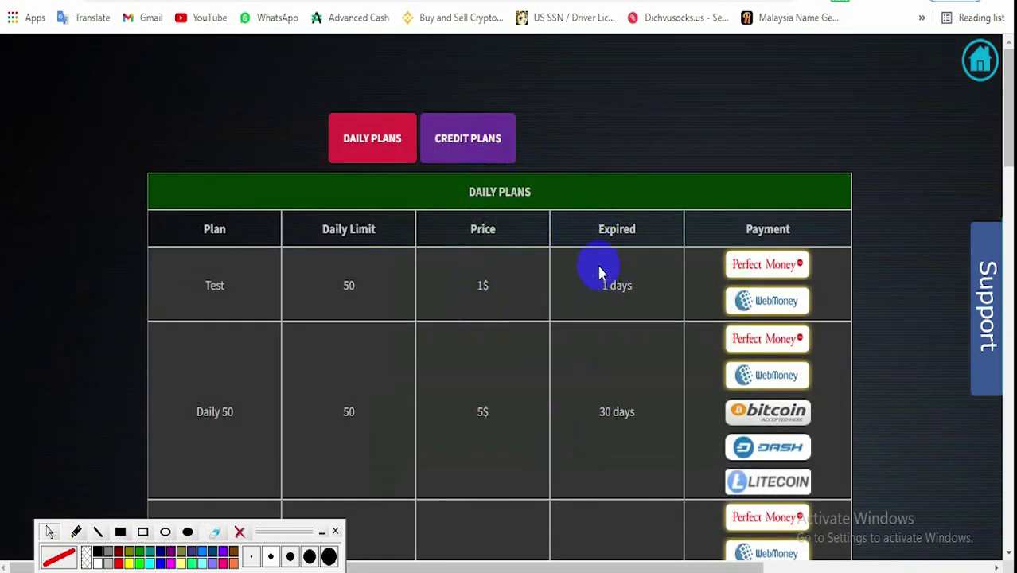
pyautogui.scroll(-1, 597, 267)
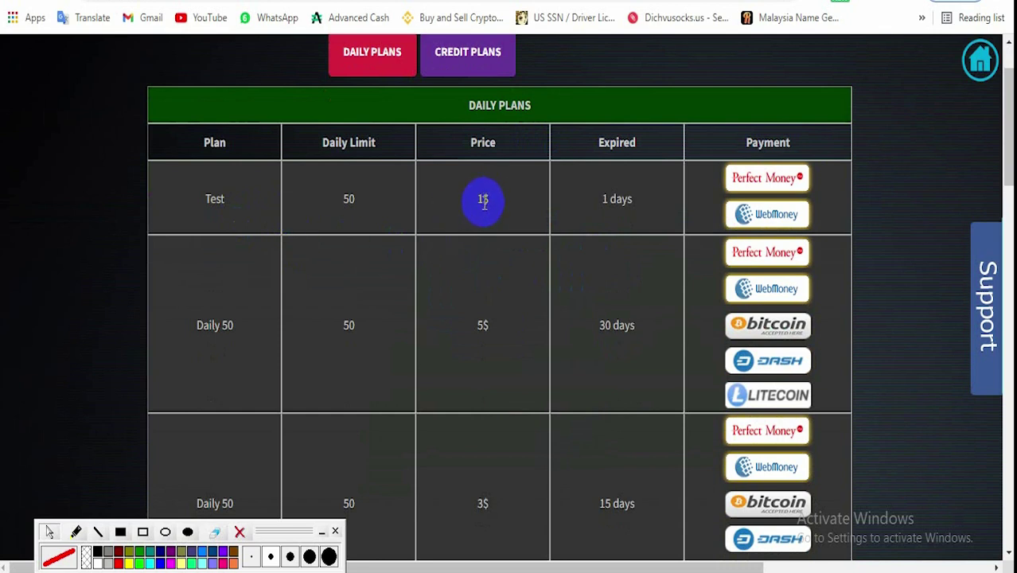
pyautogui.click(743, 210)
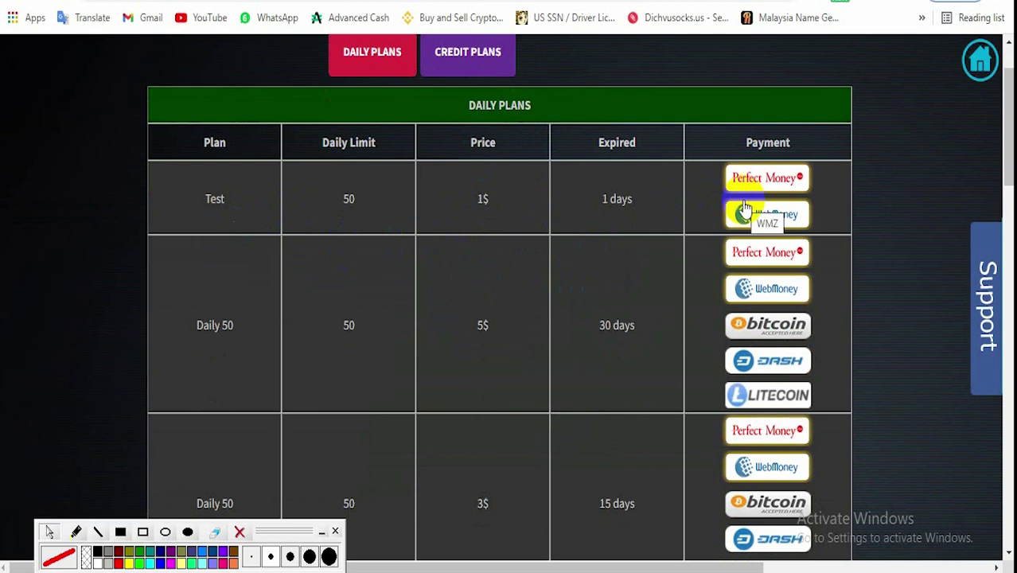
pyautogui.click(733, 179)
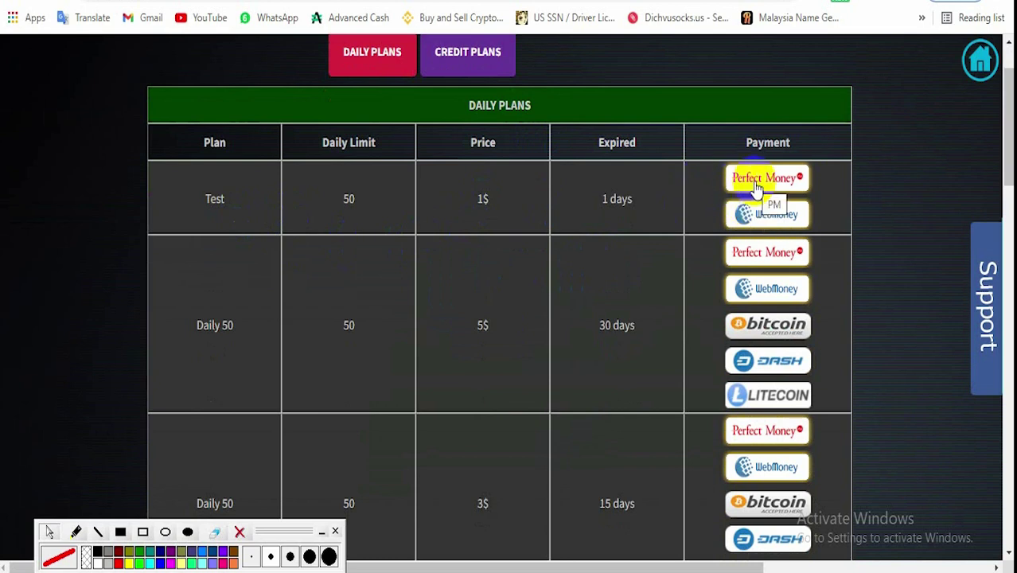
pyautogui.click(773, 219)
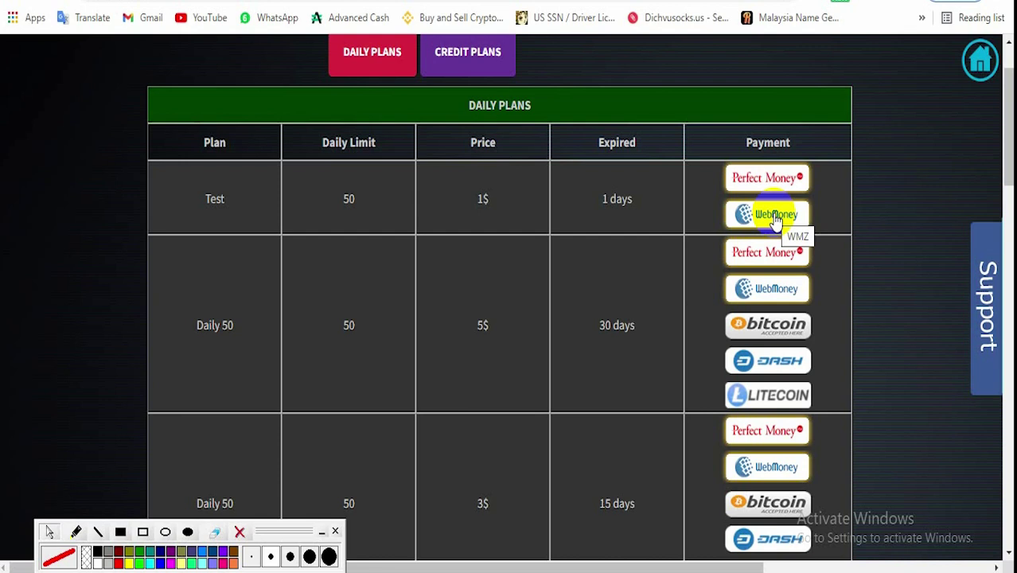
# Compare the two Daily 50 plans by daily limit, price, validity period and accepted payment methods.
pyautogui.scroll(-1, 414, 326)
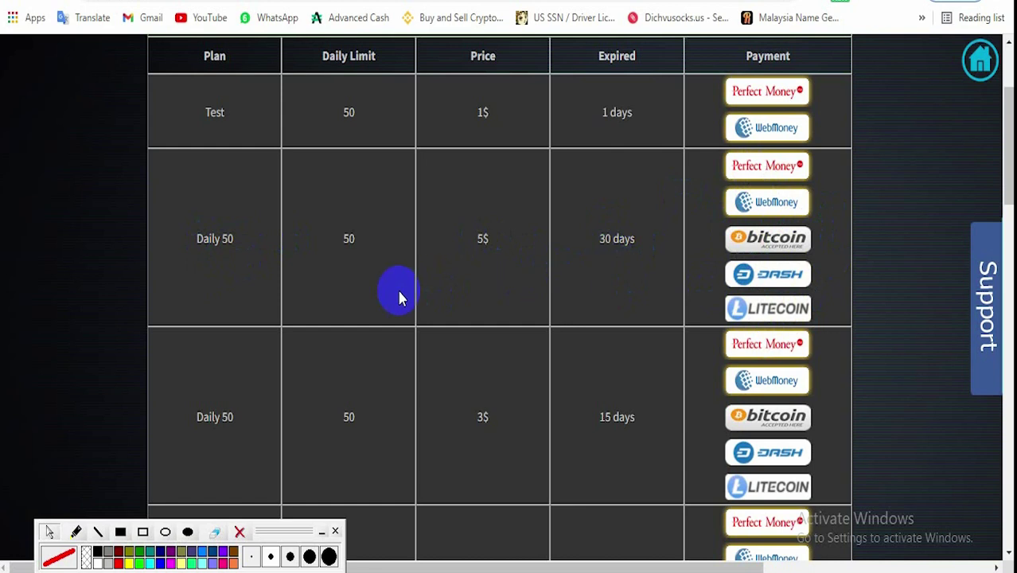
pyautogui.scroll(-3, 397, 296)
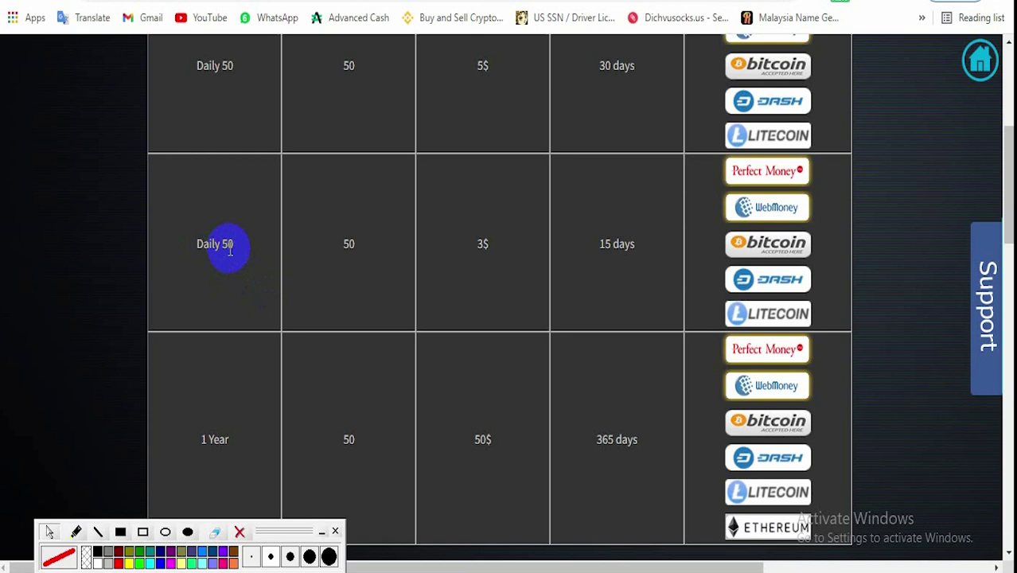
pyautogui.scroll(4, 350, 248)
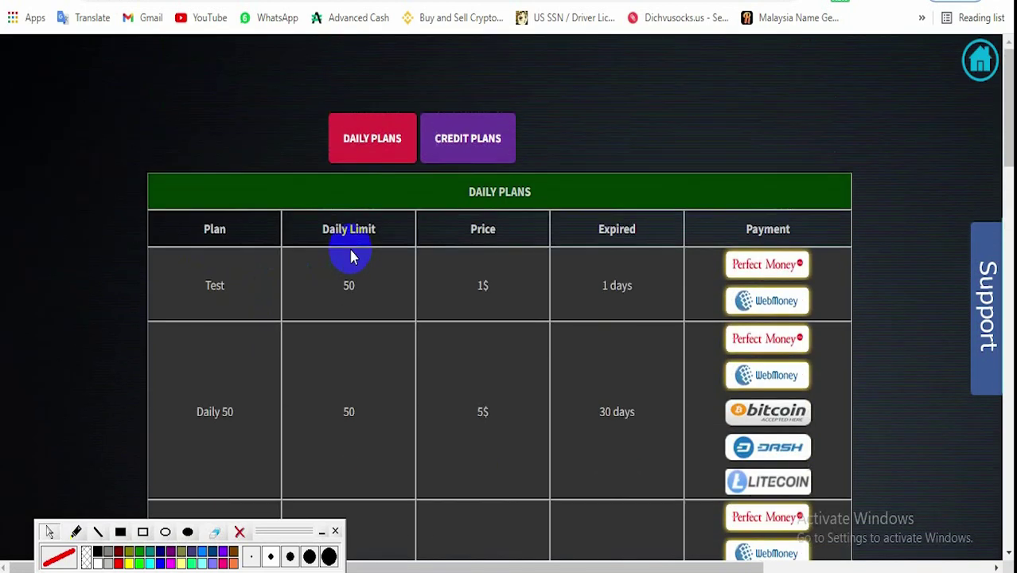
pyautogui.scroll(-3, 351, 254)
pyautogui.doubleClick(348, 330)
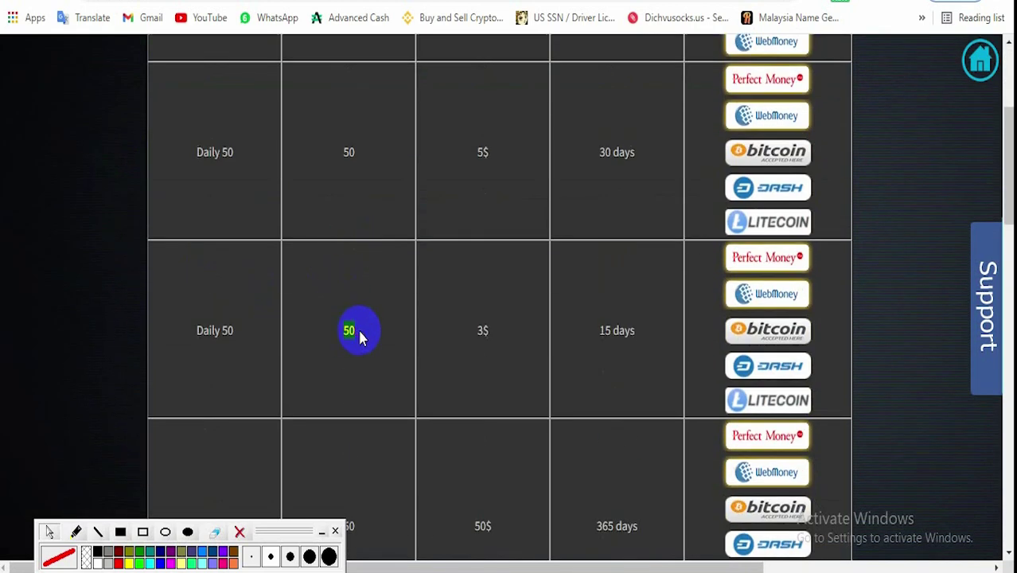
pyautogui.click(478, 332)
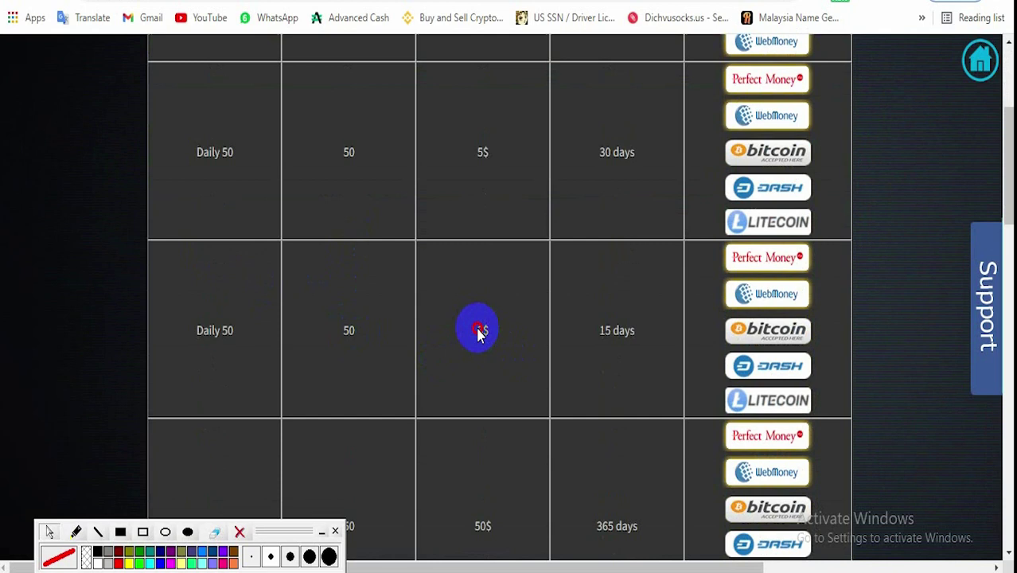
pyautogui.moveTo(478, 335); pyautogui.dragTo(488, 334)
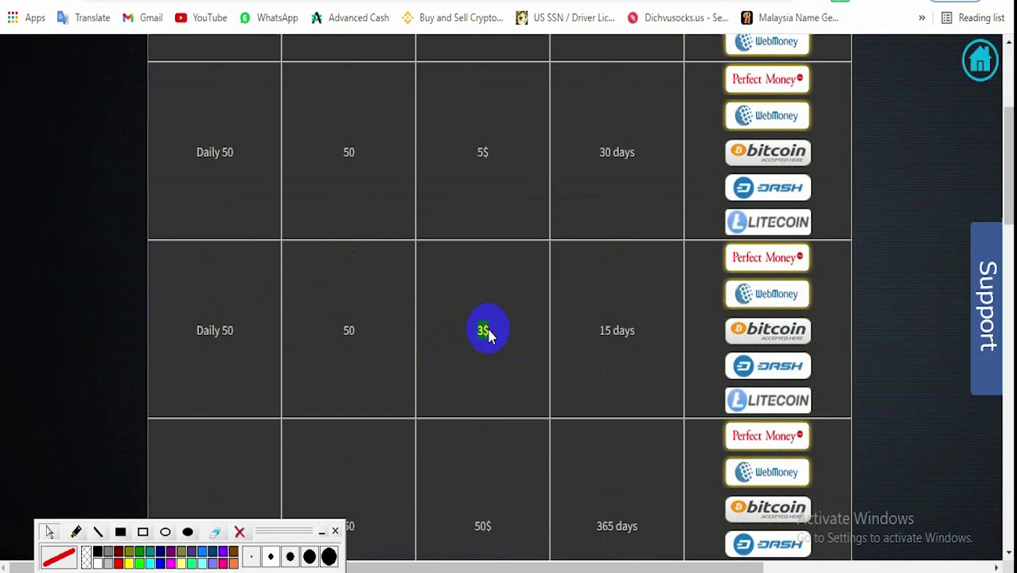
pyautogui.moveTo(602, 329); pyautogui.dragTo(631, 348)
pyautogui.click(637, 359)
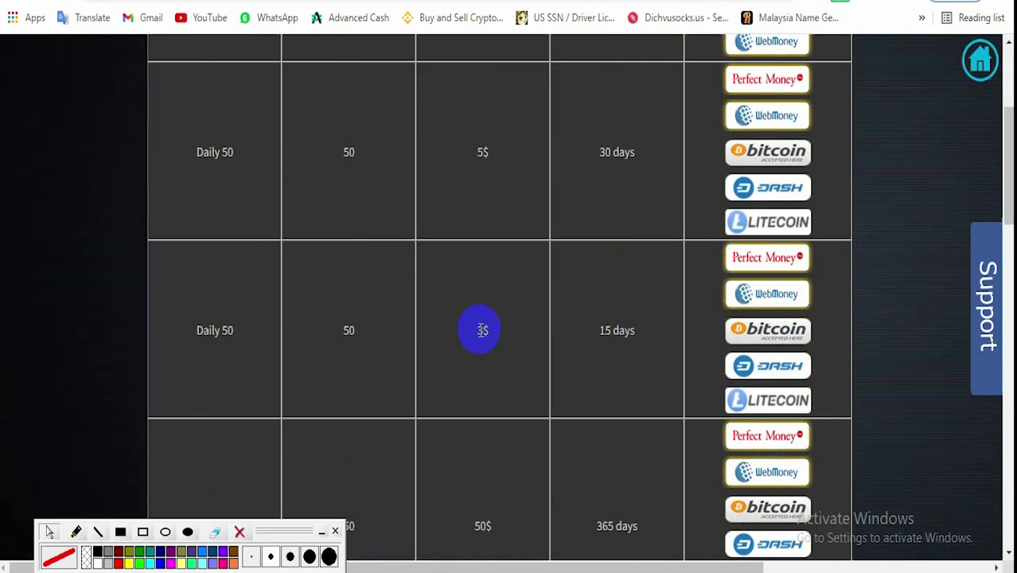
pyautogui.doubleClick(481, 329)
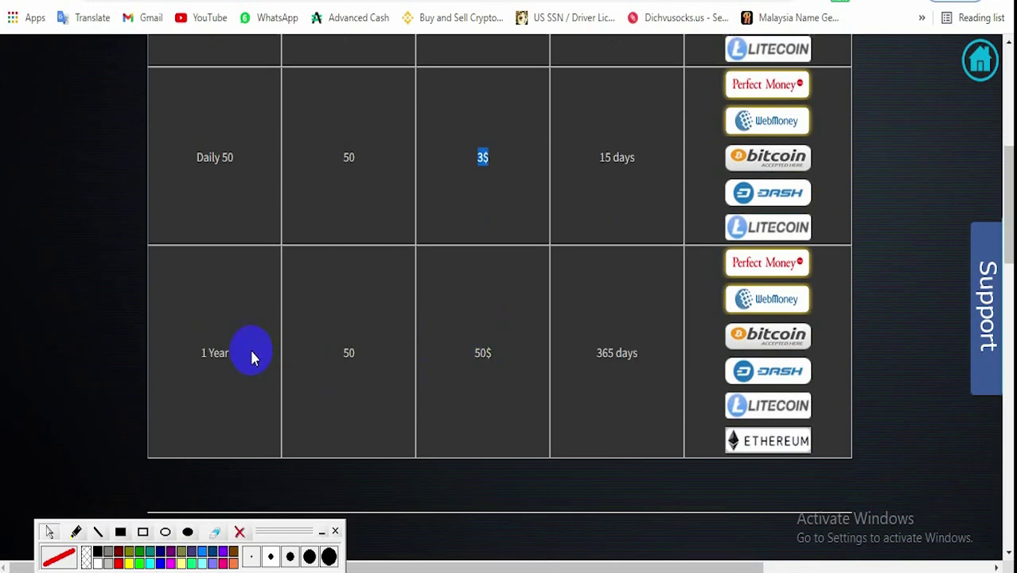
# Examine the 1 Year plan's daily limit, price and payment methods in the Daily Plans table.
pyautogui.moveTo(199, 353); pyautogui.dragTo(228, 357)
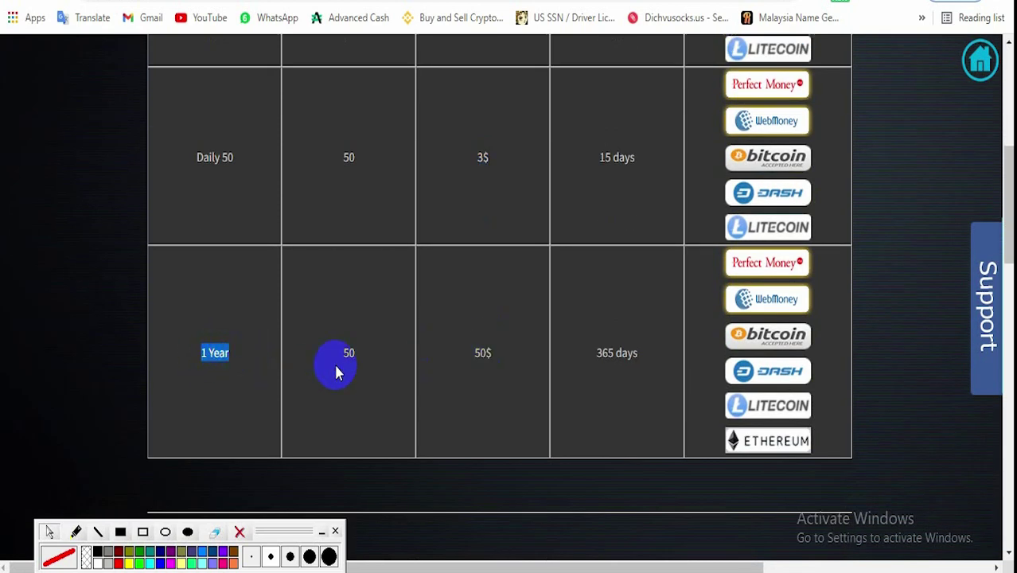
pyautogui.moveTo(343, 352); pyautogui.dragTo(358, 358)
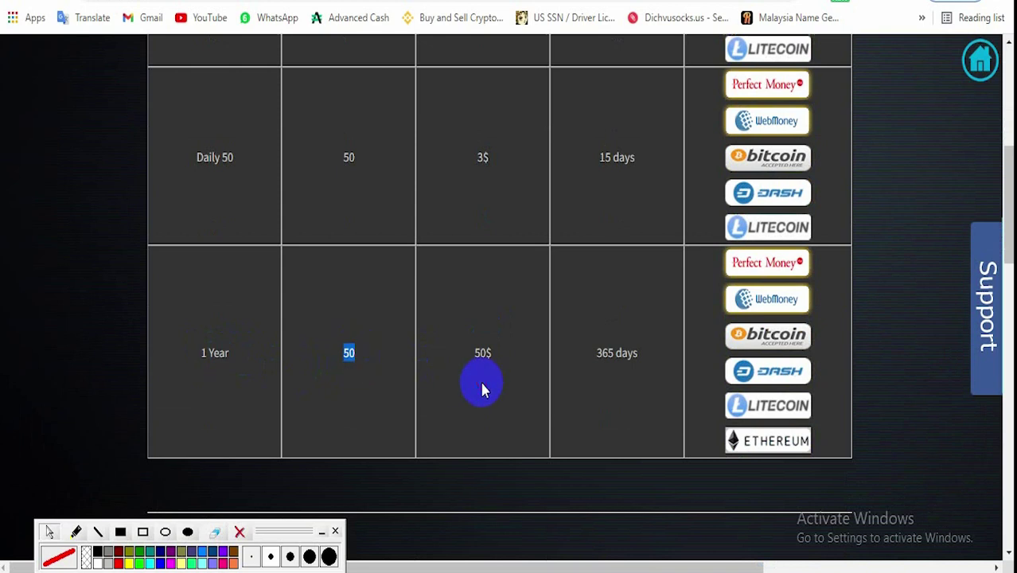
pyautogui.click(482, 381)
pyautogui.moveTo(475, 351); pyautogui.dragTo(494, 352)
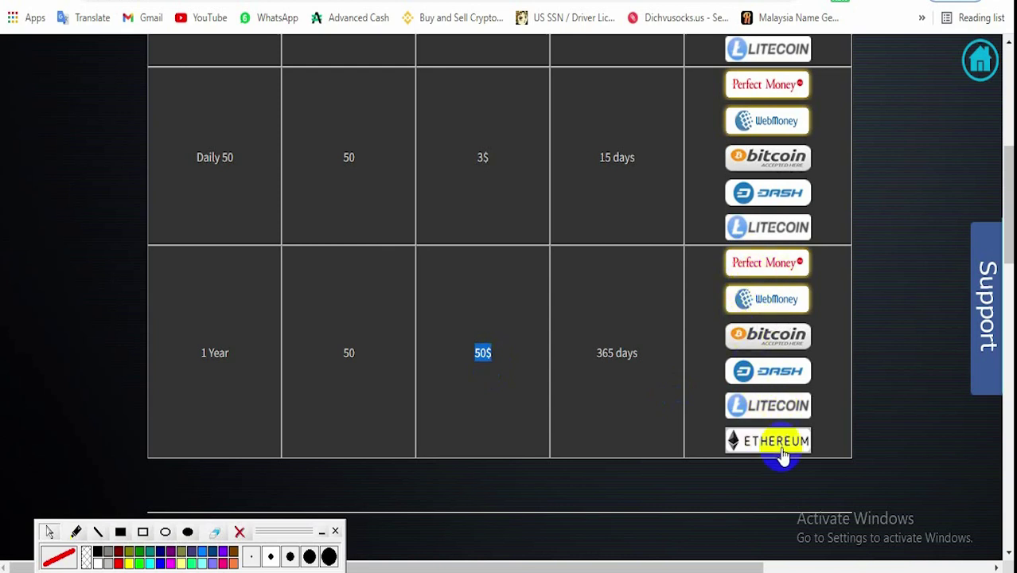
# Switch to the 911.re tab and examine the 600 Proxies offer in its price table.
pyautogui.scroll(4, 514, 347)
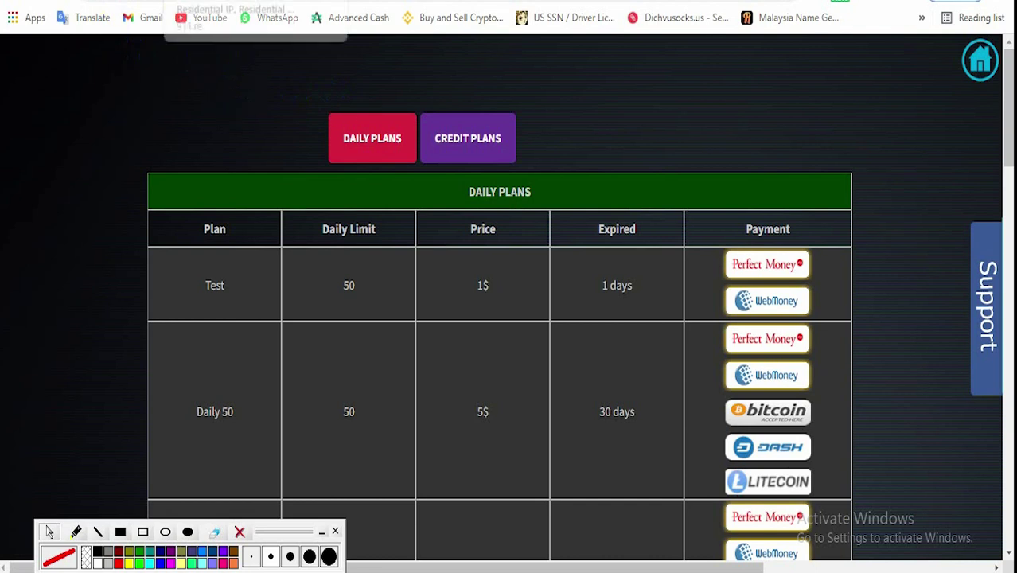
pyautogui.click(250, 4)
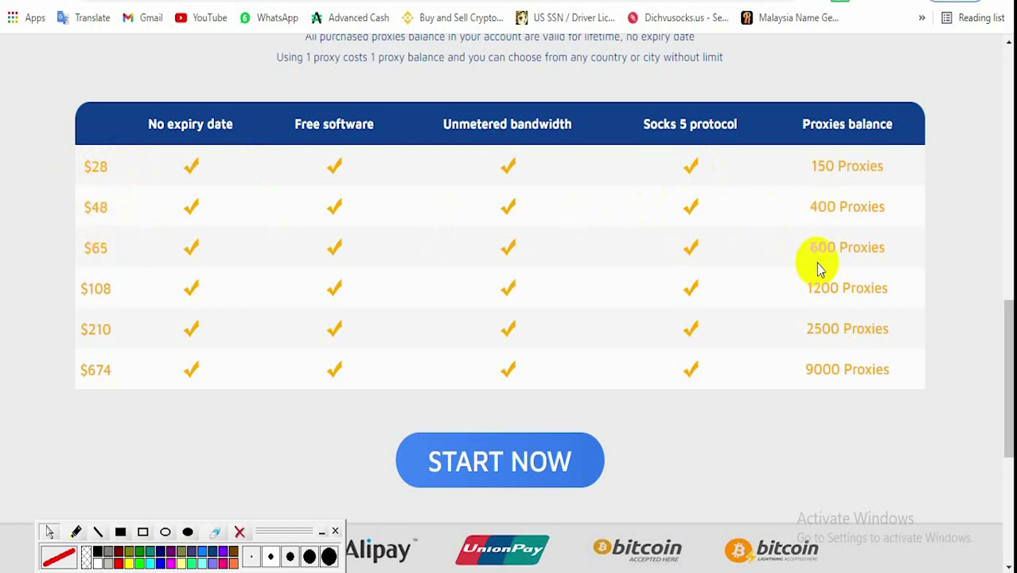
pyautogui.moveTo(812, 246); pyautogui.dragTo(889, 255)
pyautogui.click(942, 265)
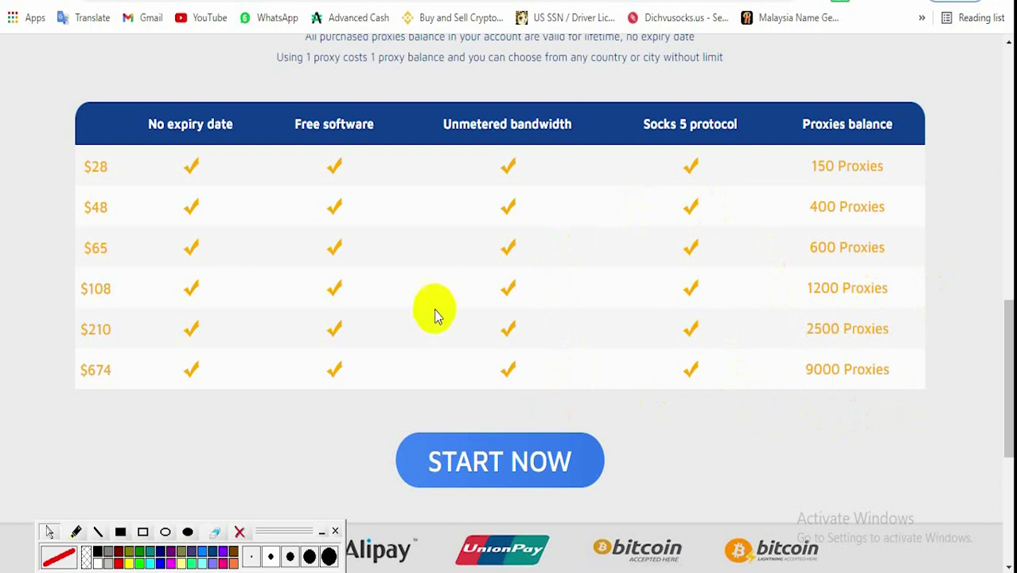
# Look through the 911 S5 Proxy site from its header down to the price table and accepted payment methods.
pyautogui.scroll(10, 433, 310)
pyautogui.scroll(1, 429, 308)
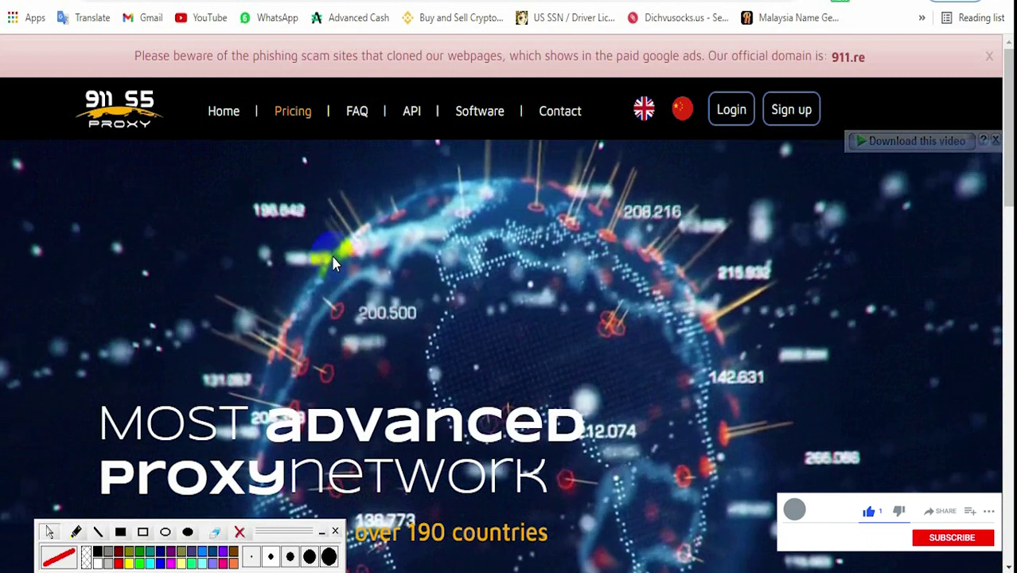
pyautogui.scroll(-4, 638, 248)
pyautogui.scroll(-7, 637, 242)
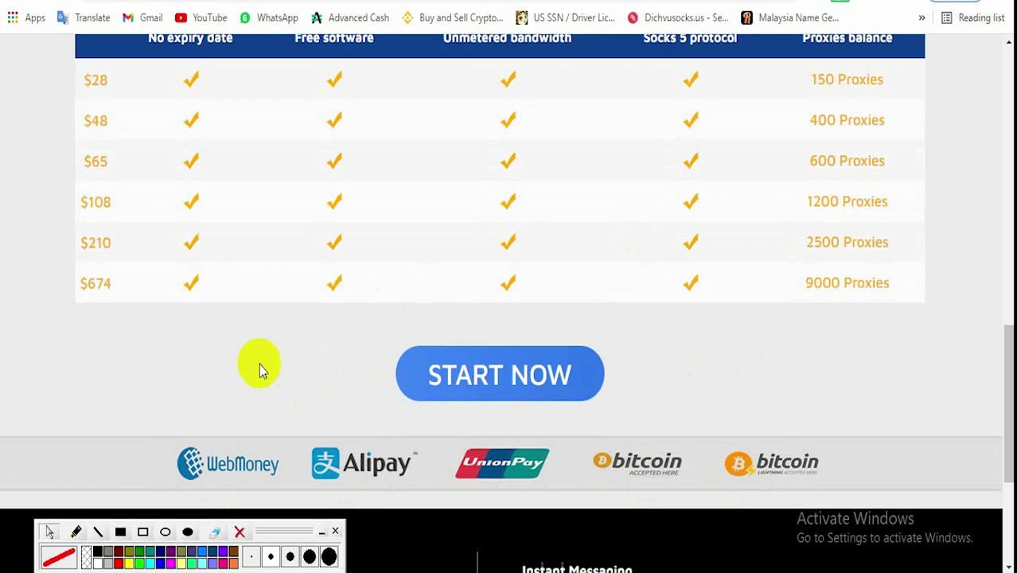
pyautogui.scroll(4, 232, 283)
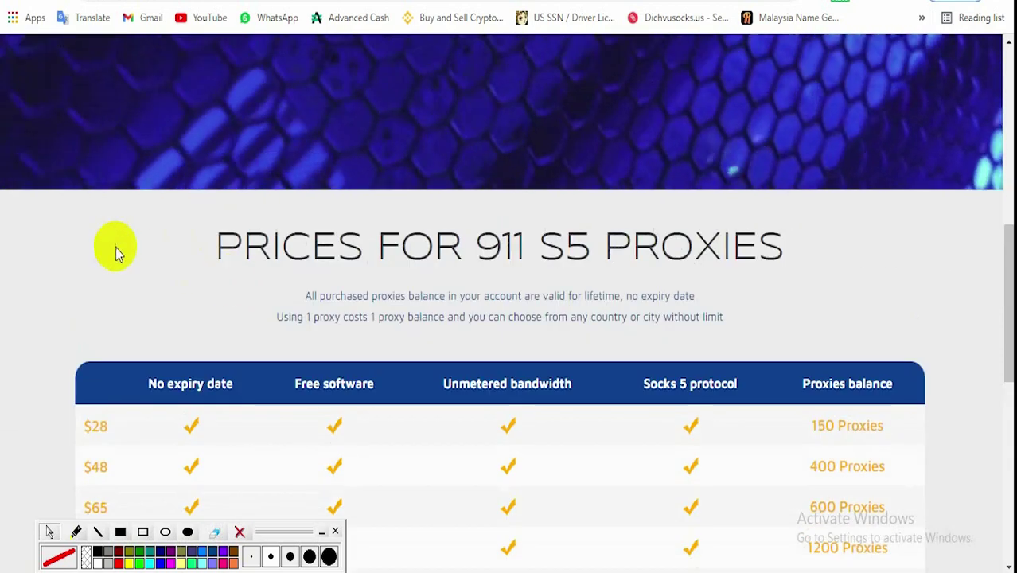
pyautogui.scroll(4, 116, 248)
pyautogui.scroll(1, 115, 257)
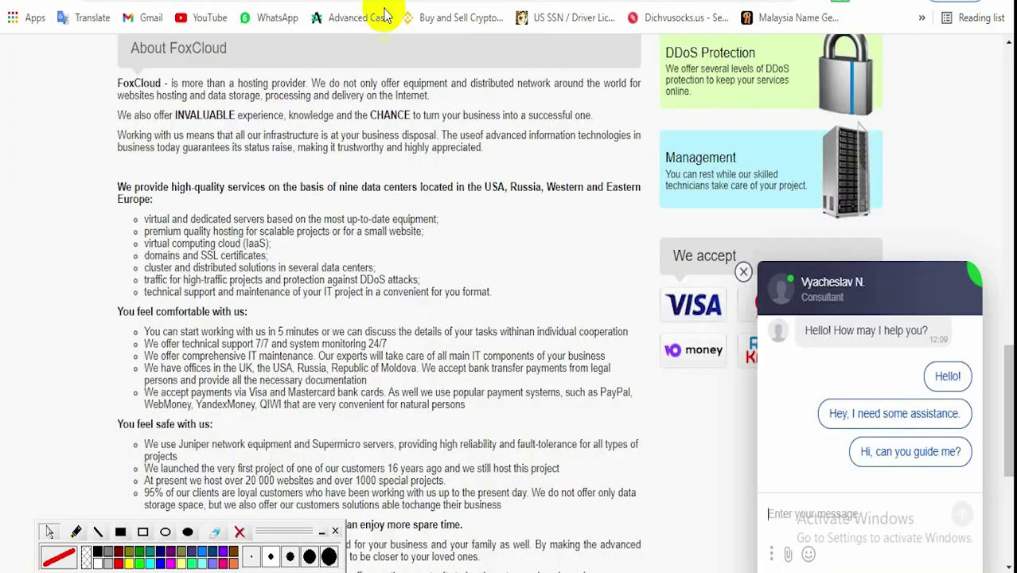
# Find the VPS packages on the FoxCloud homepage, close the live-chat window and display the VPS SSD offers.
pyautogui.scroll(10, 210, 155)
pyautogui.scroll(5, 209, 154)
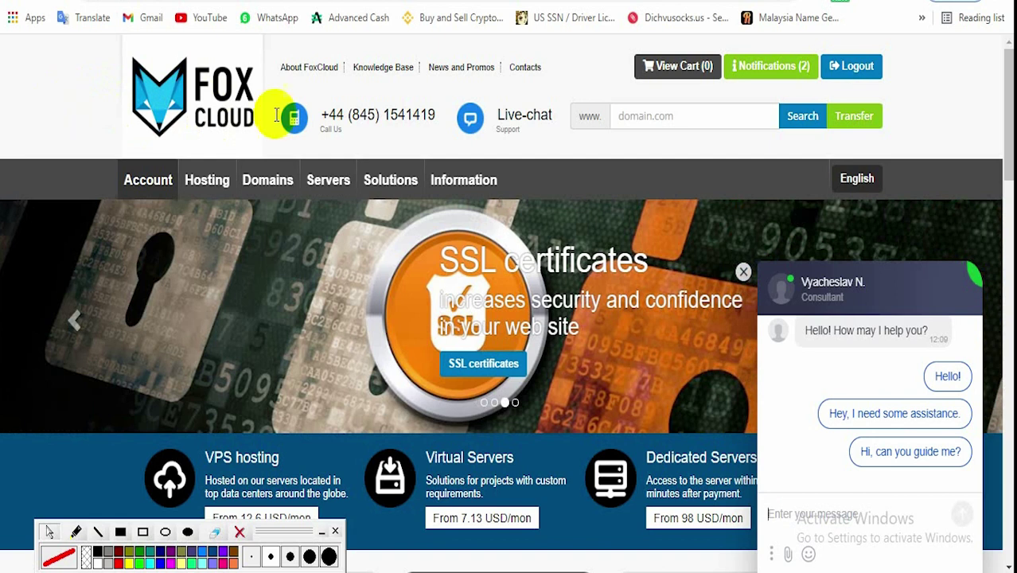
pyautogui.scroll(-10, 419, 263)
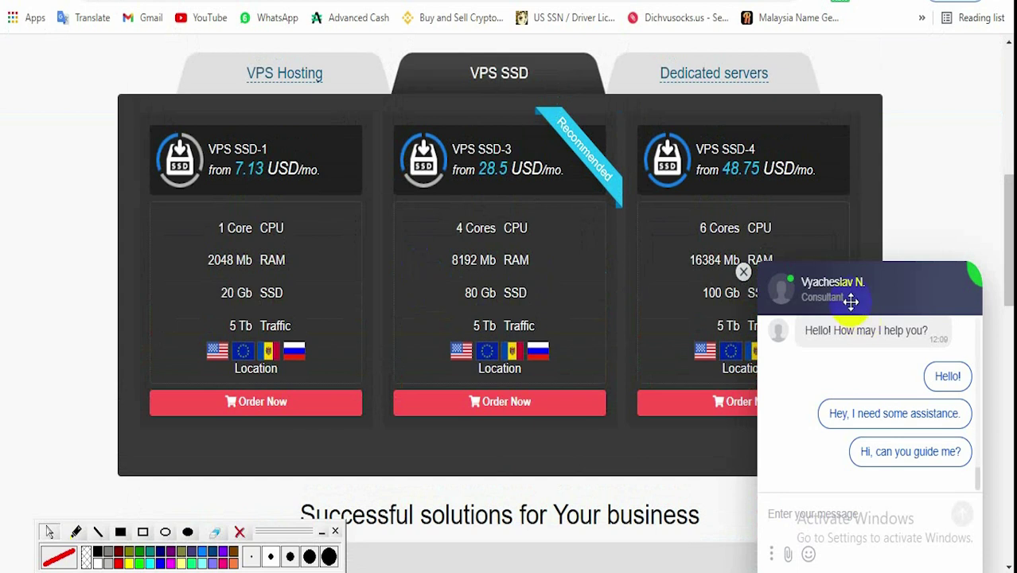
pyautogui.click(742, 271)
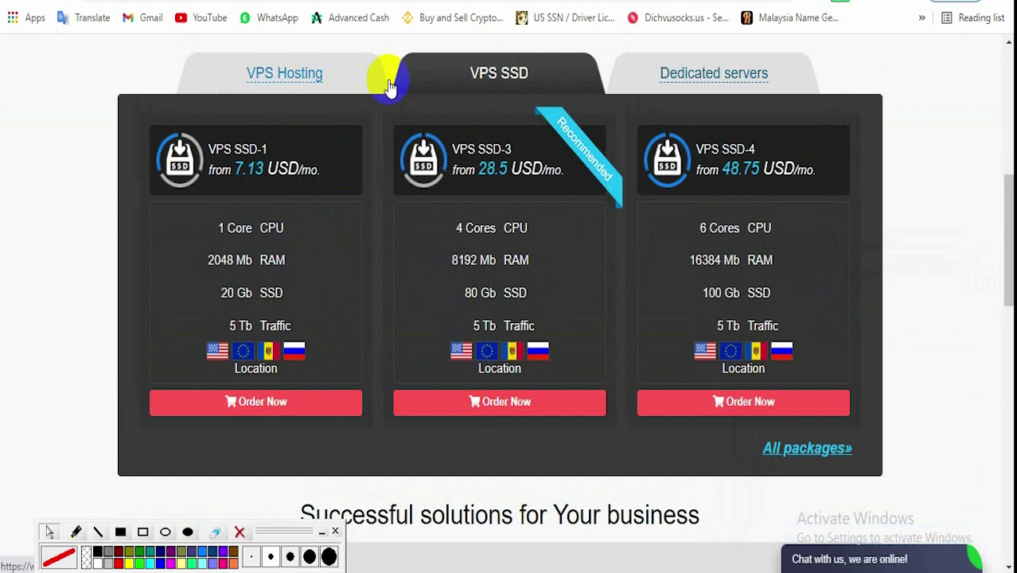
pyautogui.click(514, 84)
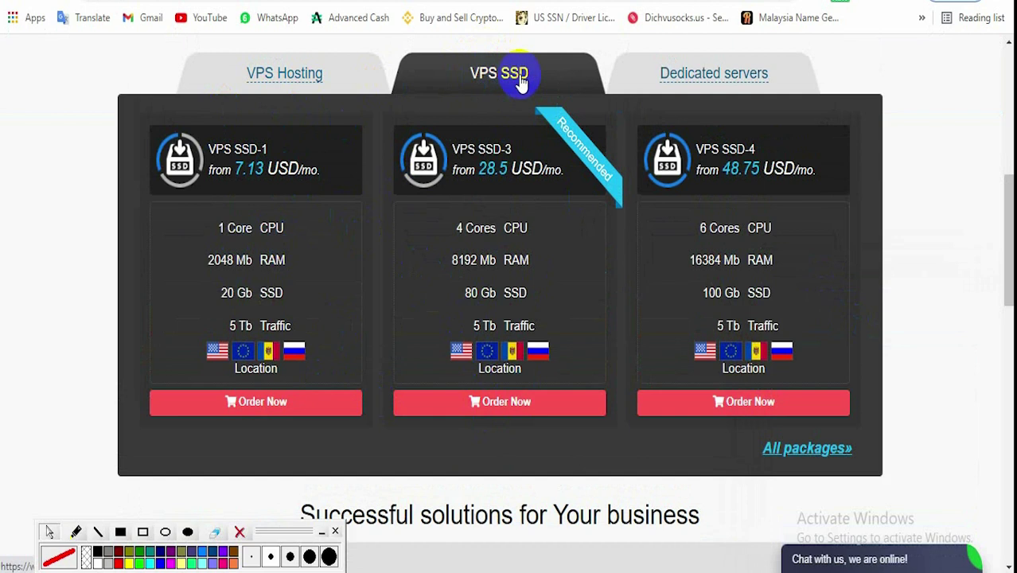
pyautogui.click(351, 80)
pyautogui.click(493, 79)
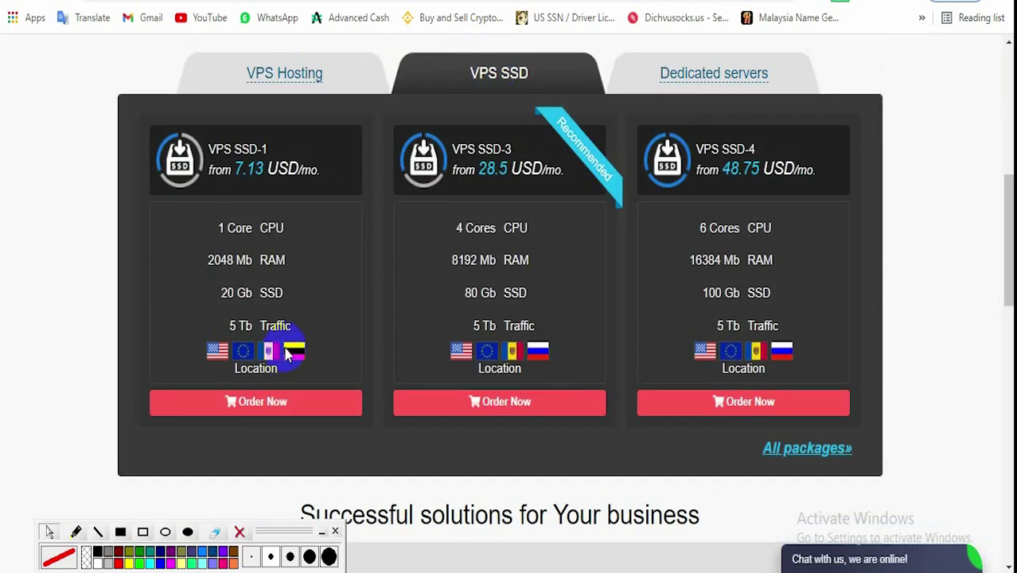
# Start an order for the VPS SSD-1 package and set its VM image to Windows 10 Pro En.
pyautogui.click(249, 411)
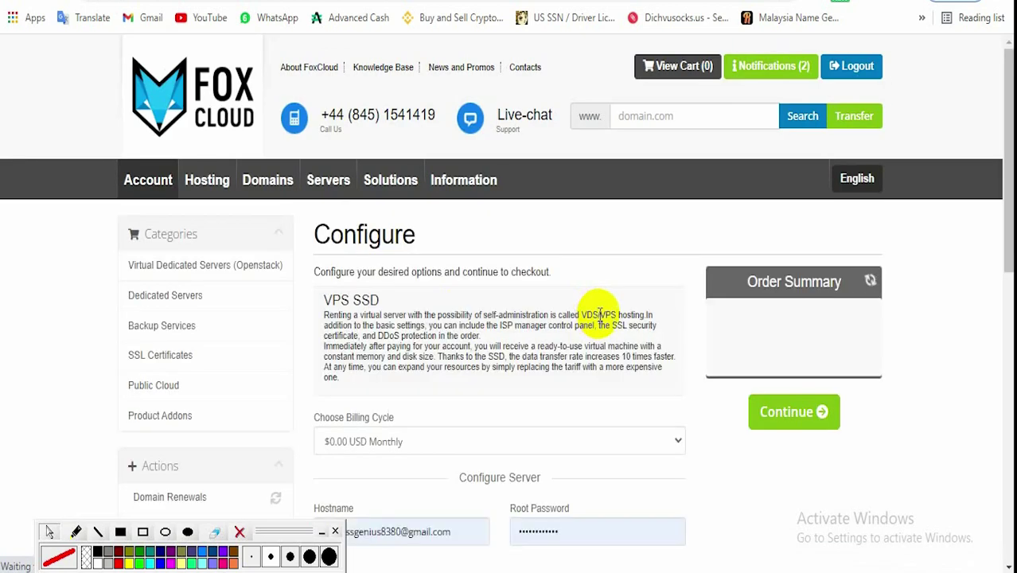
pyautogui.scroll(-5, 600, 320)
pyautogui.scroll(-3, 600, 320)
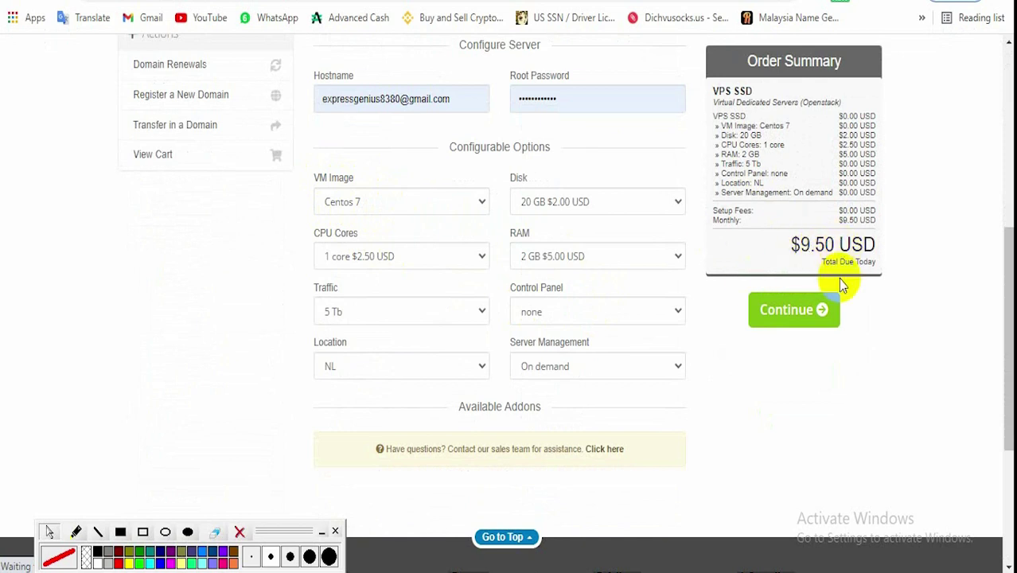
pyautogui.click(452, 203)
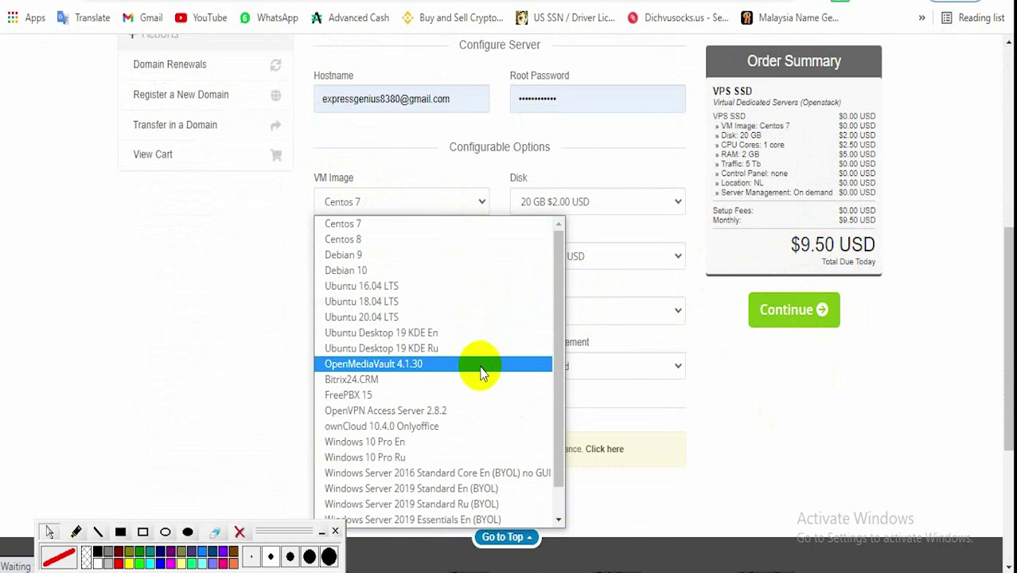
pyautogui.scroll(-1, 481, 374)
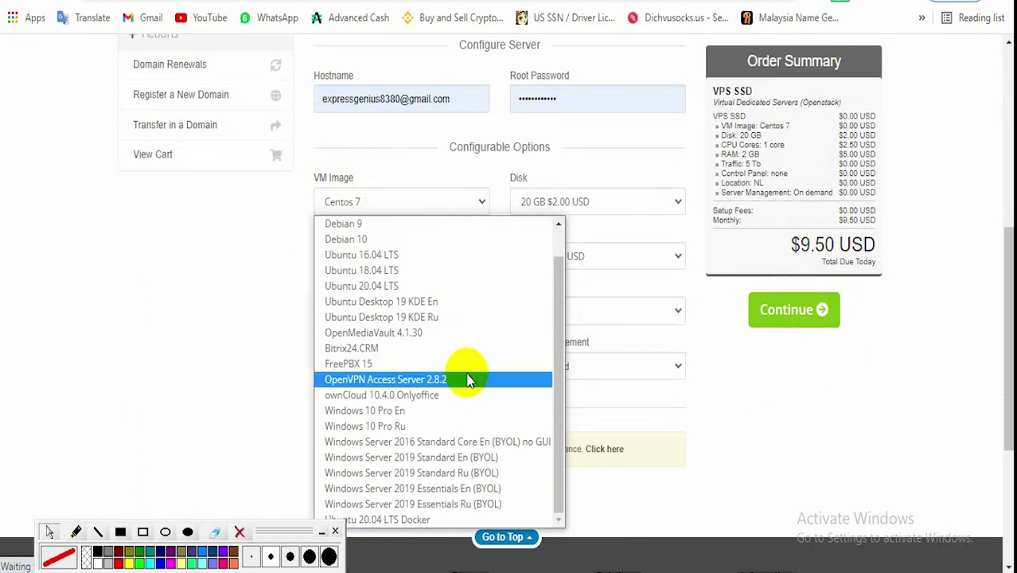
pyautogui.click(397, 411)
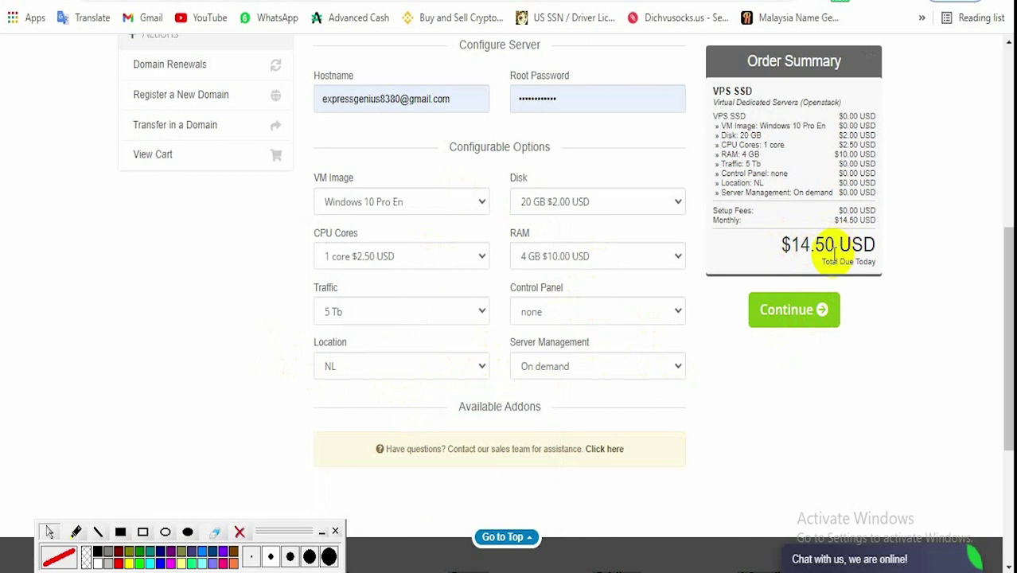
# Set the server location to US and check the configured options against the order summary.
pyautogui.click(459, 367)
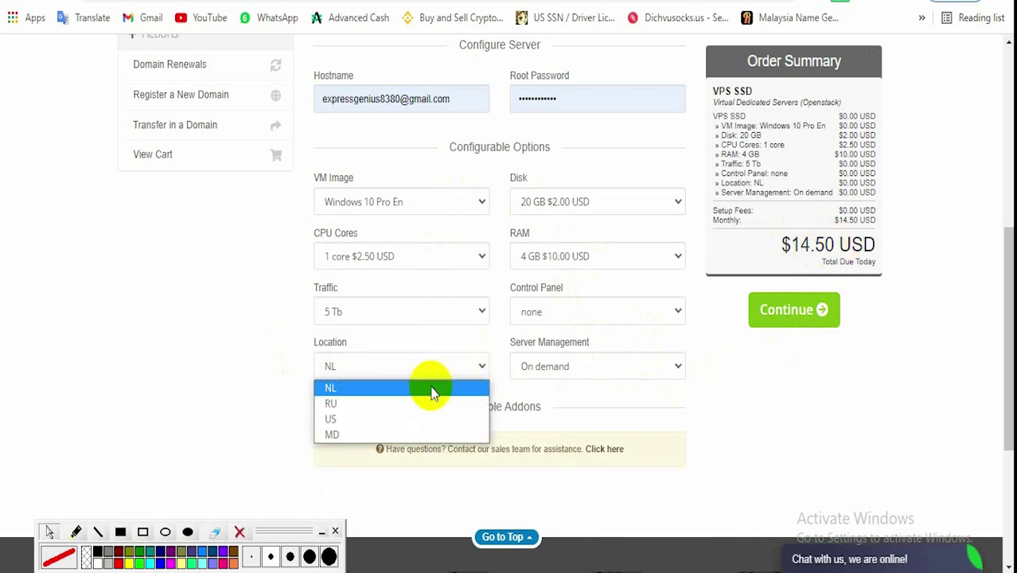
pyautogui.click(333, 419)
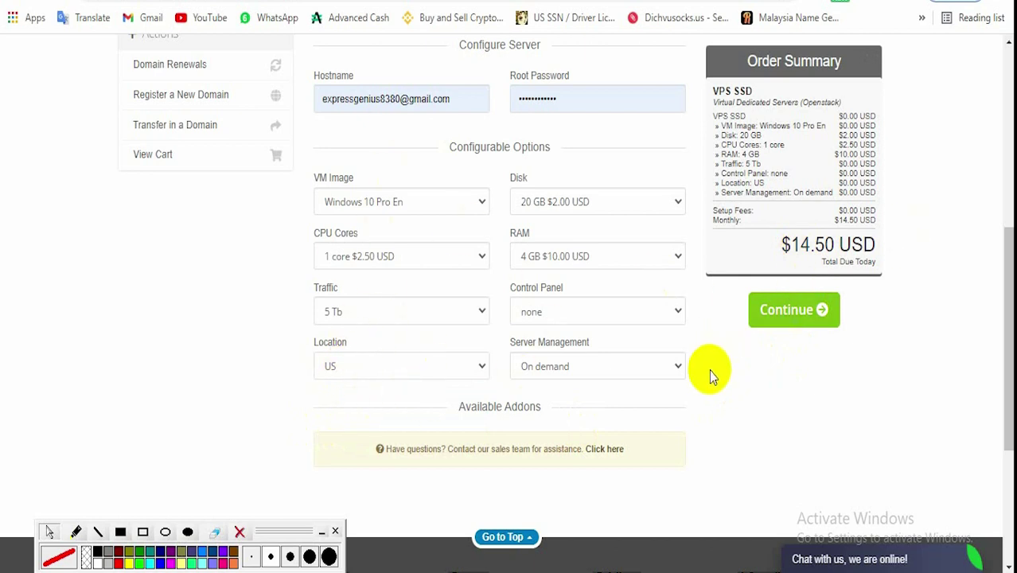
pyautogui.scroll(-3, 713, 372)
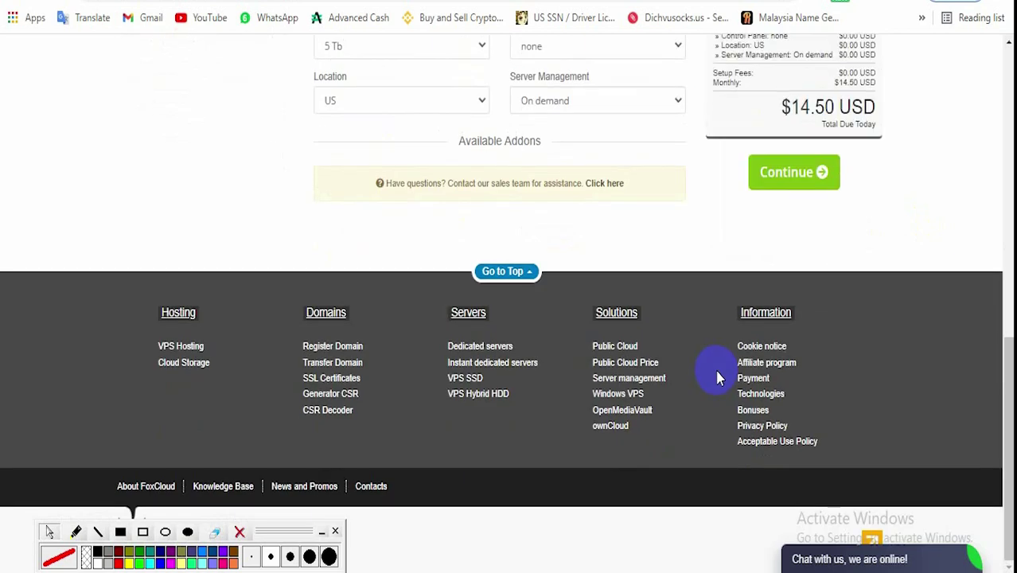
pyautogui.scroll(4, 715, 376)
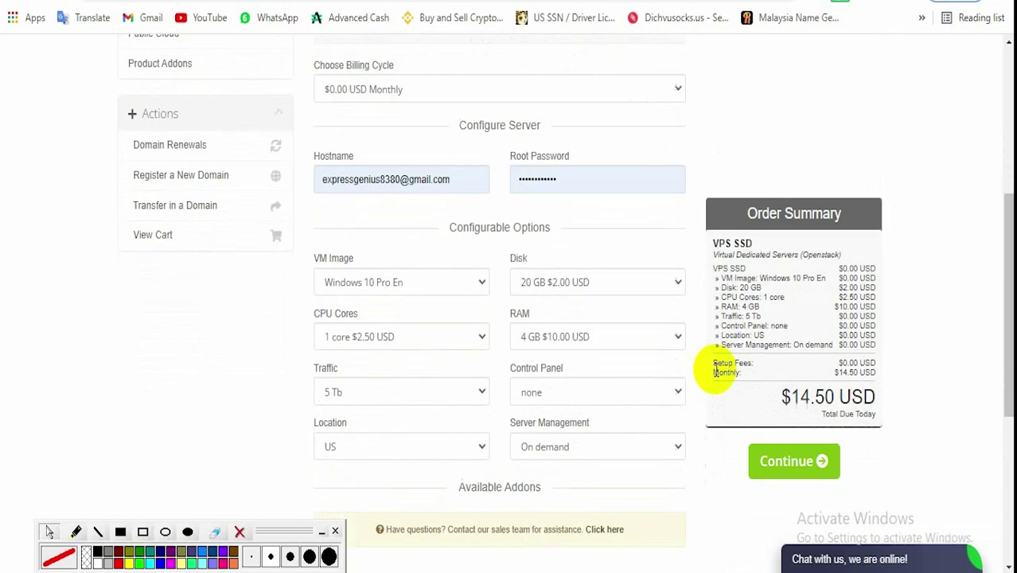
# Try to continue the order with the prefilled hostname, check the configuration form and reload the page.
pyautogui.click(783, 322)
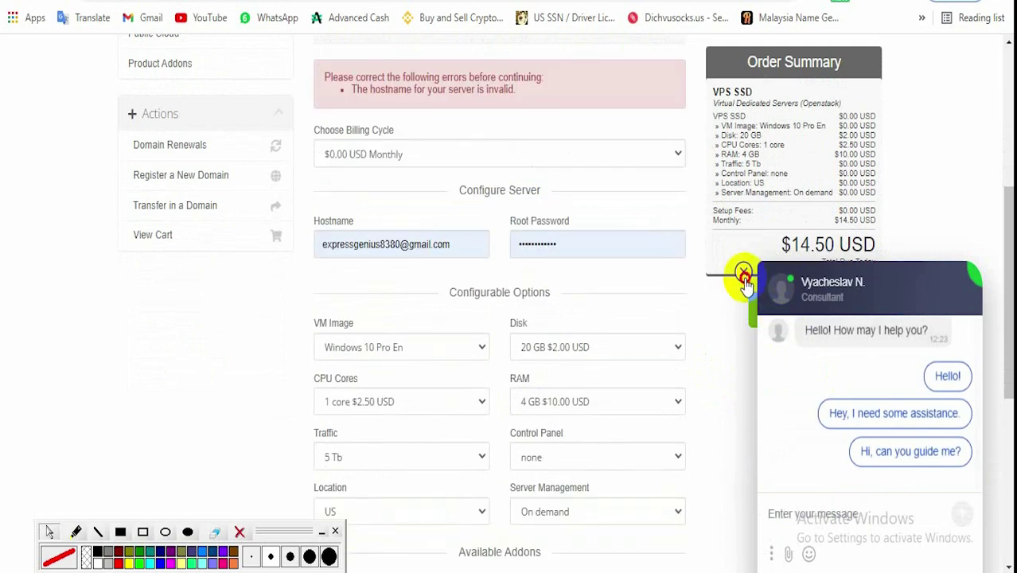
pyautogui.scroll(-5, 760, 393)
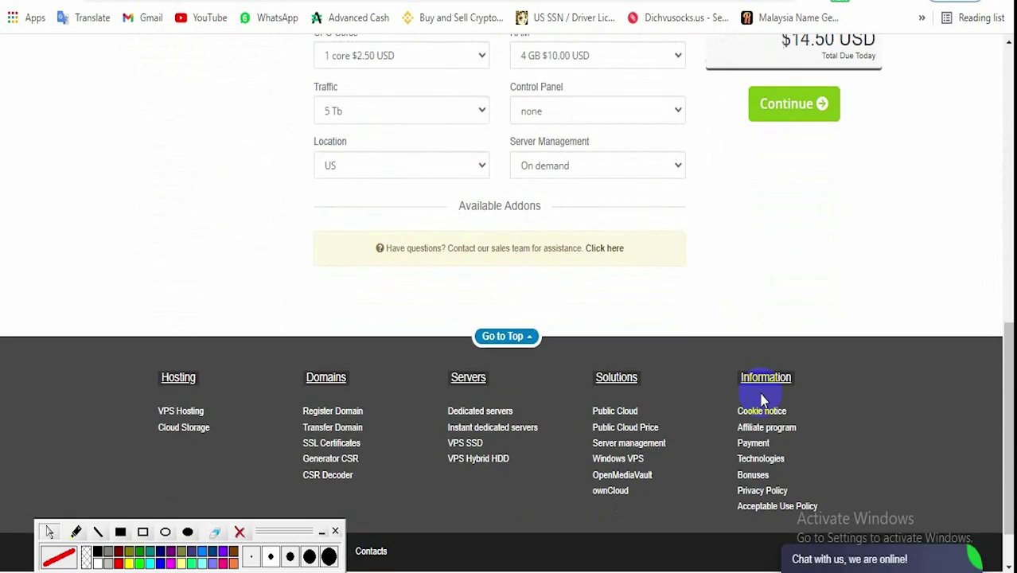
pyautogui.scroll(1, 709, 353)
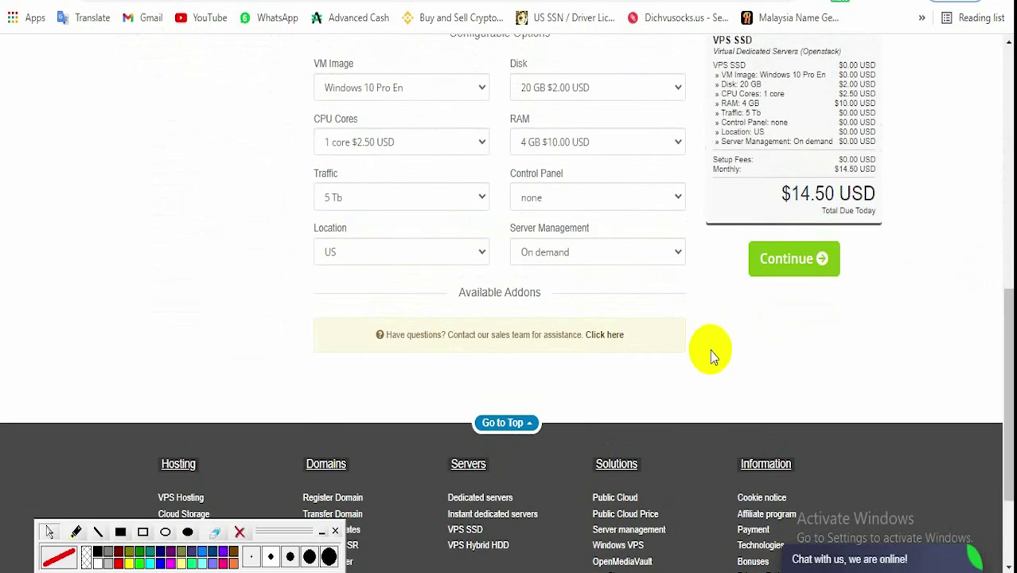
pyautogui.scroll(1, 709, 352)
pyautogui.scroll(1, 703, 380)
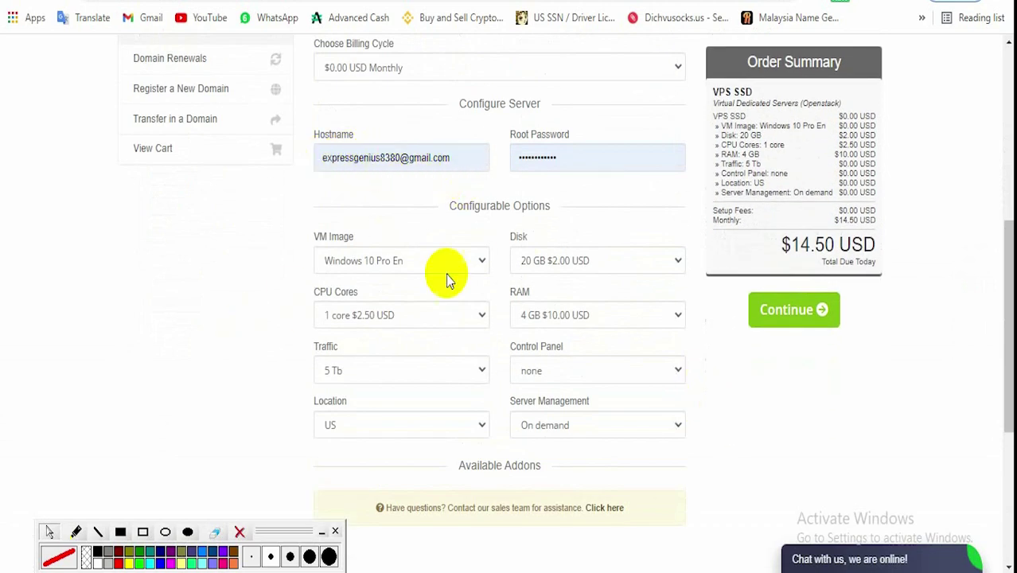
pyautogui.press('Return')
pyautogui.scroll(-1, 446, 272)
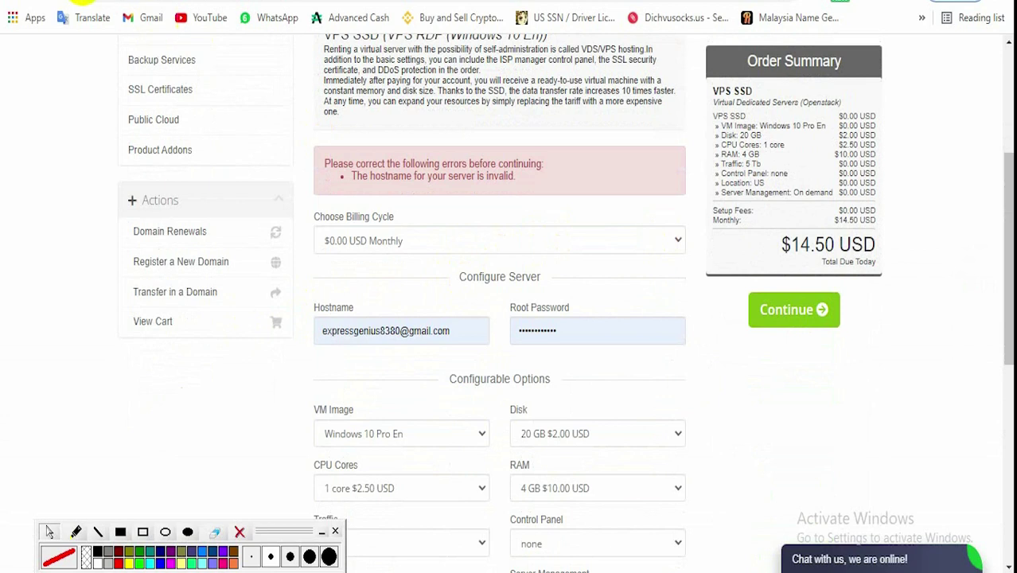
pyautogui.click(91, 21)
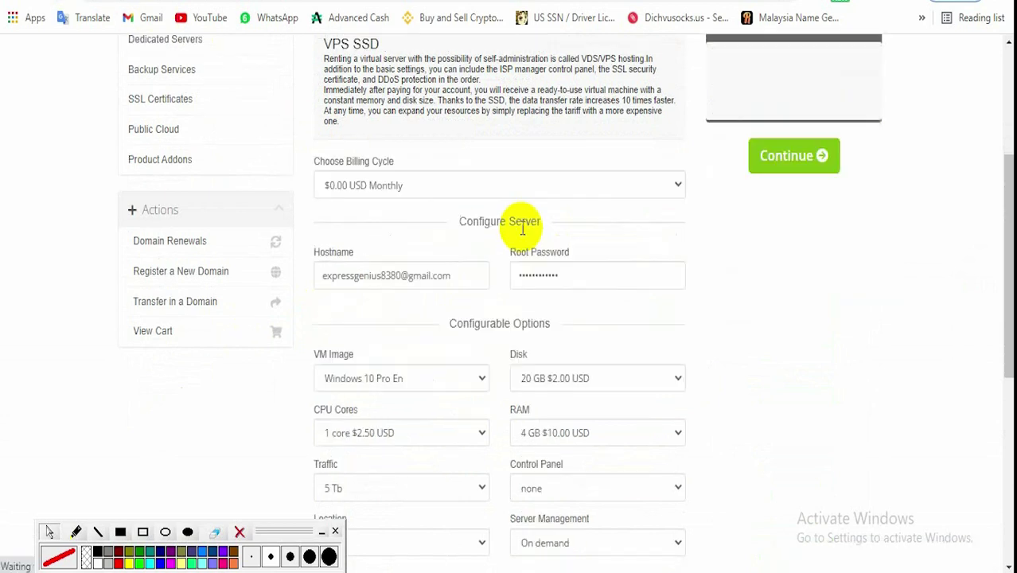
pyautogui.click(384, 271)
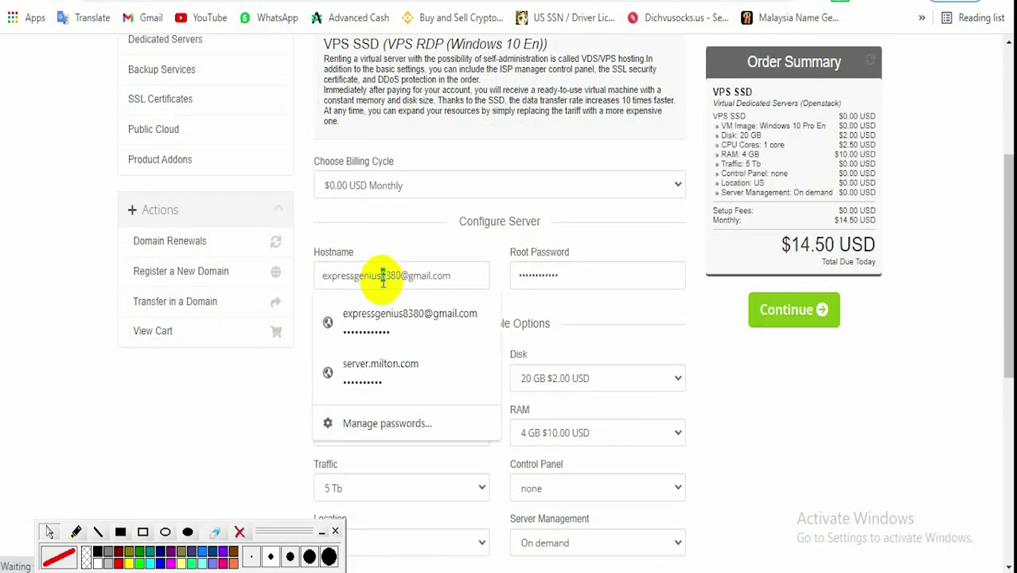
pyautogui.moveTo(430, 274); pyautogui.dragTo(401, 274)
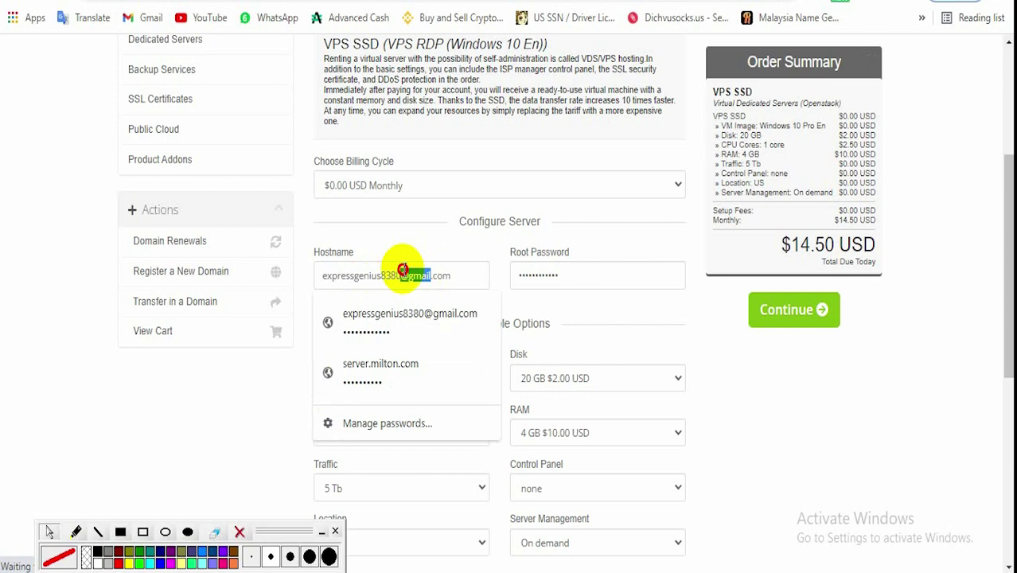
pyautogui.press('BackSpace')
pyautogui.click(325, 273)
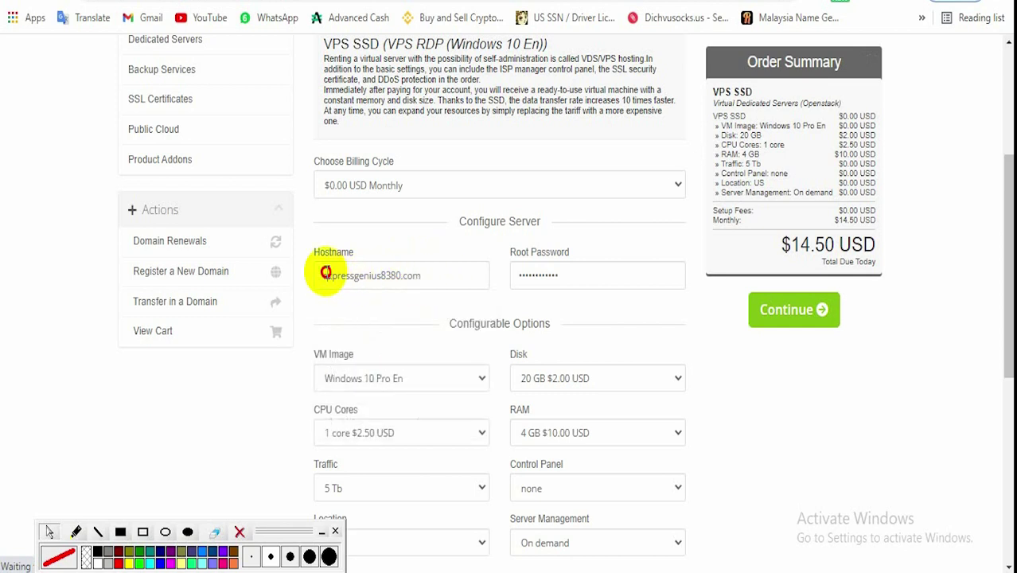
pyautogui.write('server')
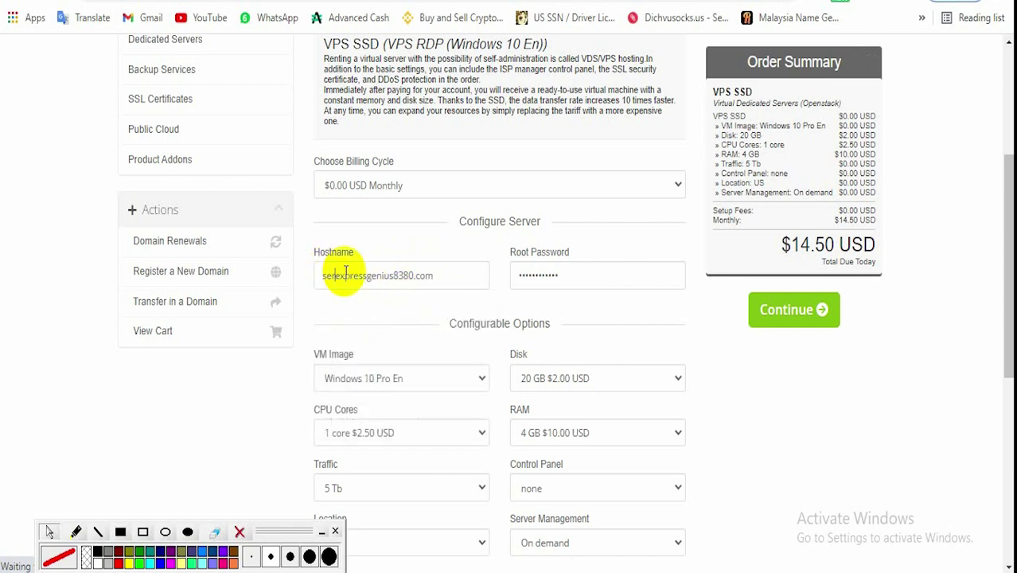
pyautogui.write('.')
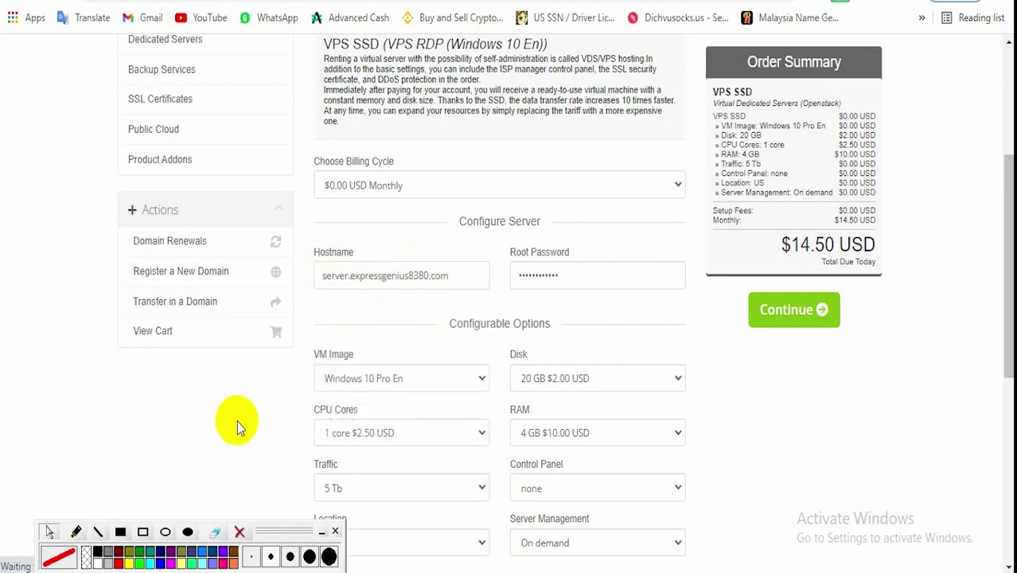
pyautogui.click(796, 313)
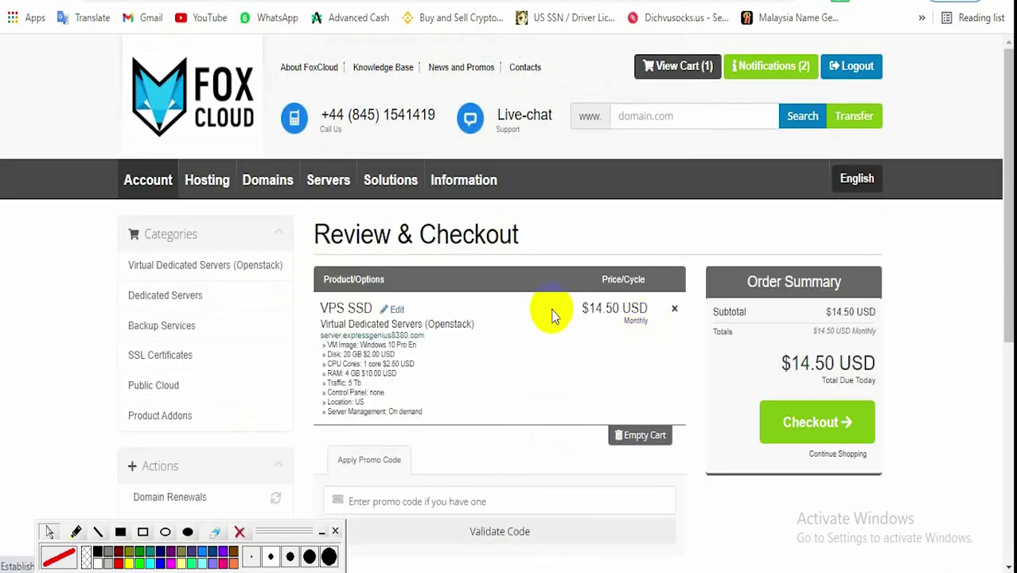
# Review the cart, proceed to checkout and examine the billing details and available payment methods.
pyautogui.scroll(-1, 609, 275)
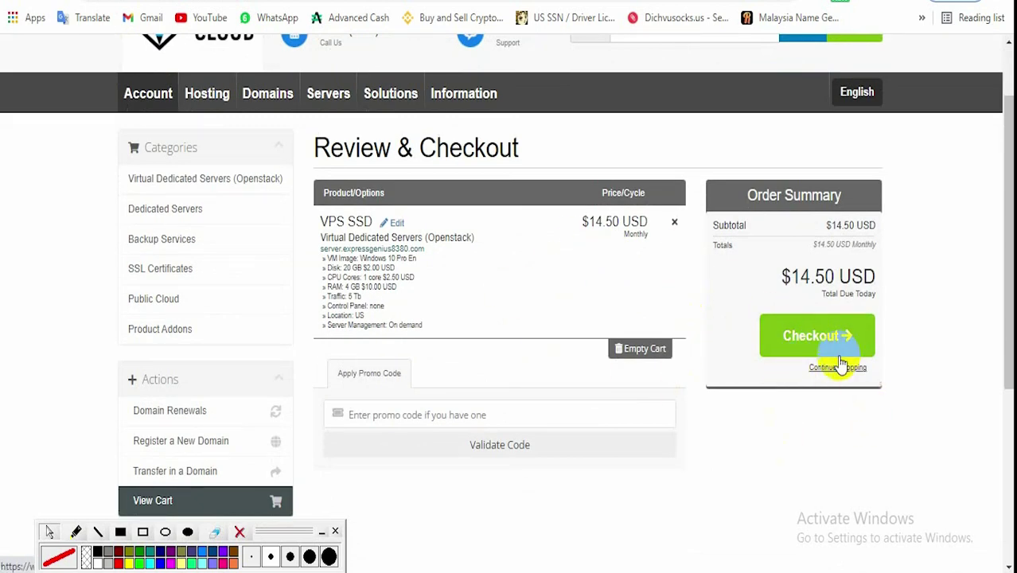
pyautogui.click(818, 342)
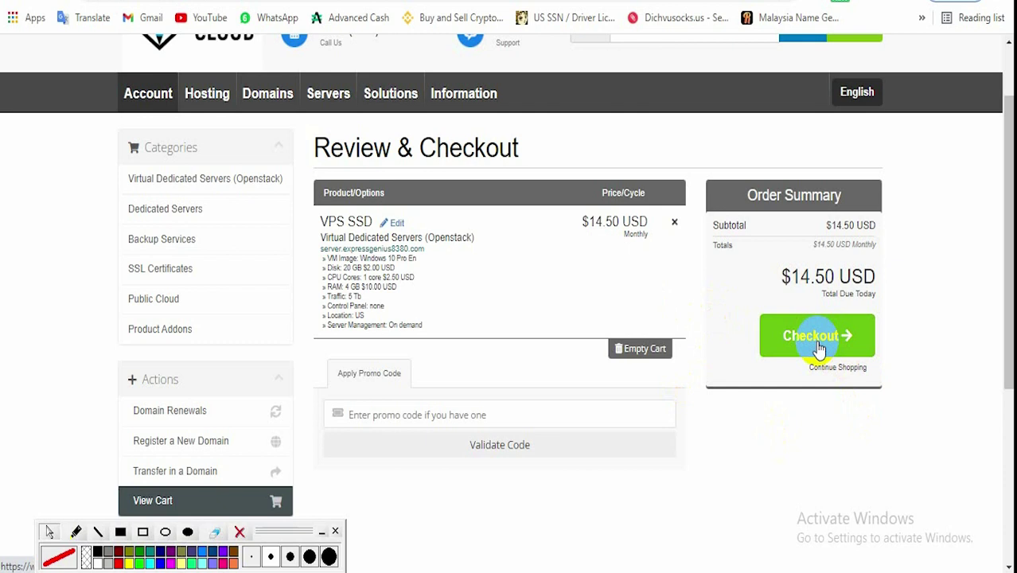
pyautogui.scroll(-4, 612, 319)
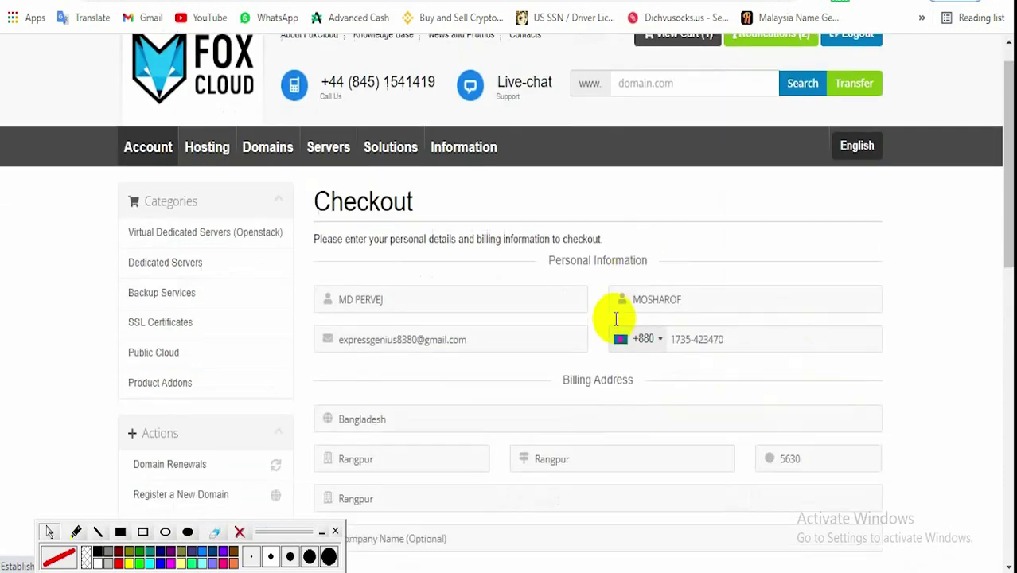
pyautogui.scroll(-2, 615, 321)
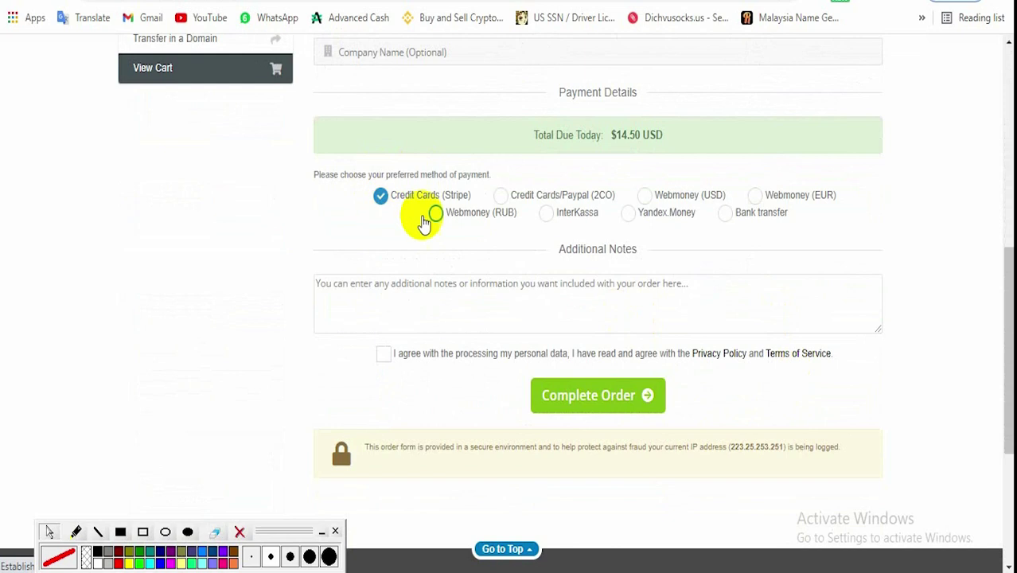
pyautogui.click(760, 234)
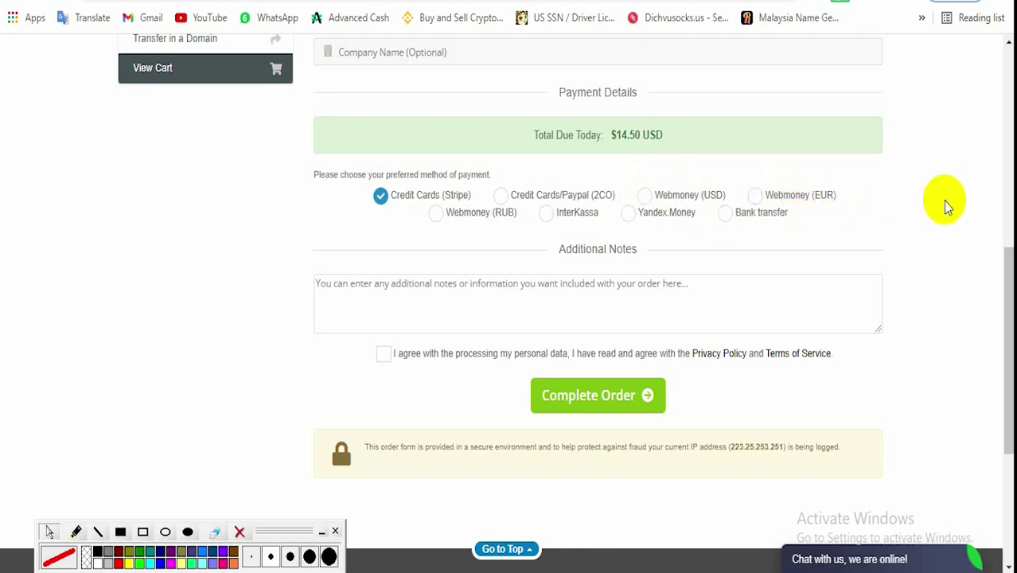
pyautogui.scroll(-15, 943, 201)
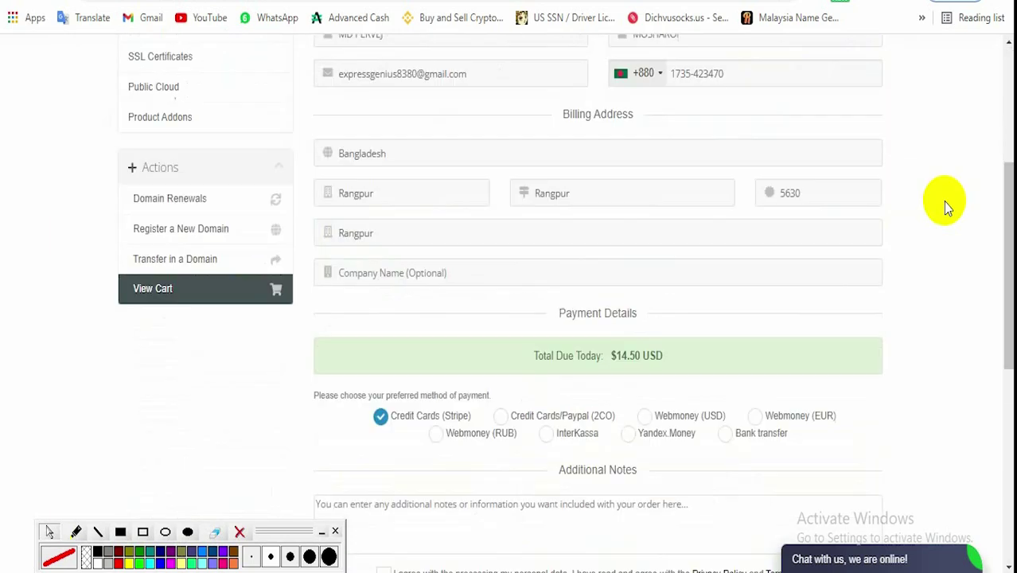